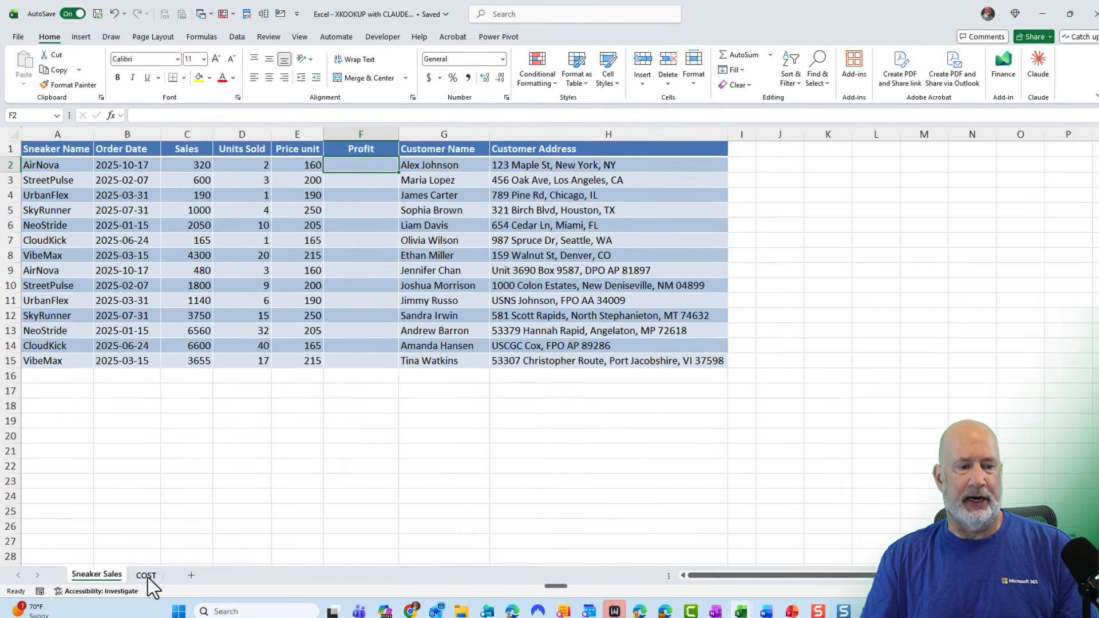
# Look over the shoe cost table on the COST sheet, then return to the sneaker sales sheet.
pyautogui.click(146, 575)
pyautogui.click(339, 221)
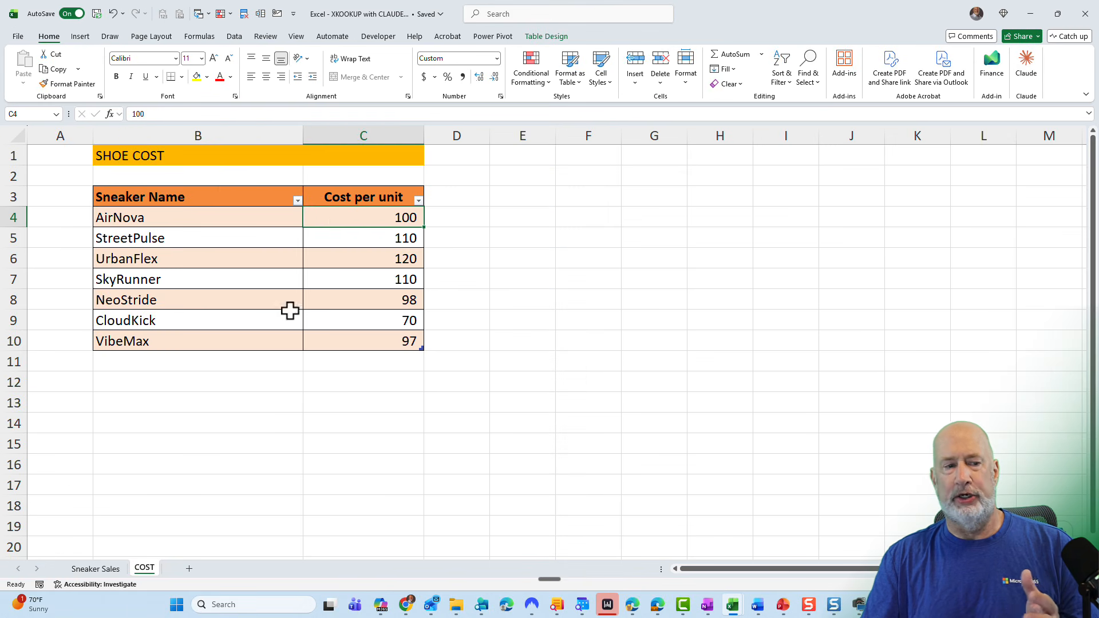
pyautogui.click(108, 570)
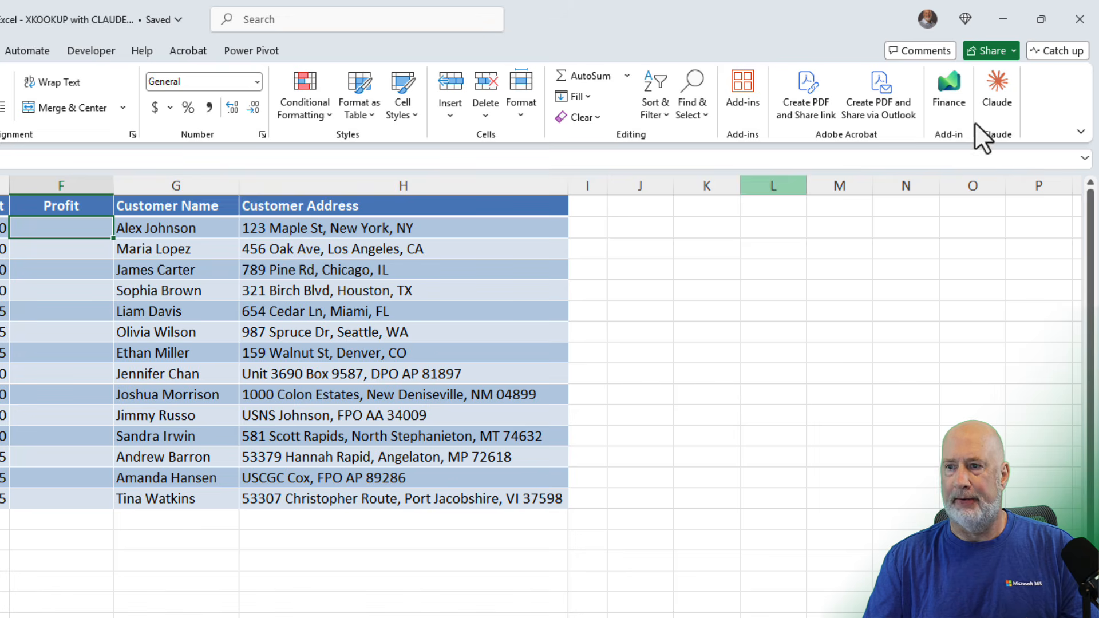
# Open the Claude pane and dictate a request to calculate Profit in column F using costs from the COST worksheet.
pyautogui.click(996, 92)
pyautogui.click(1023, 225)
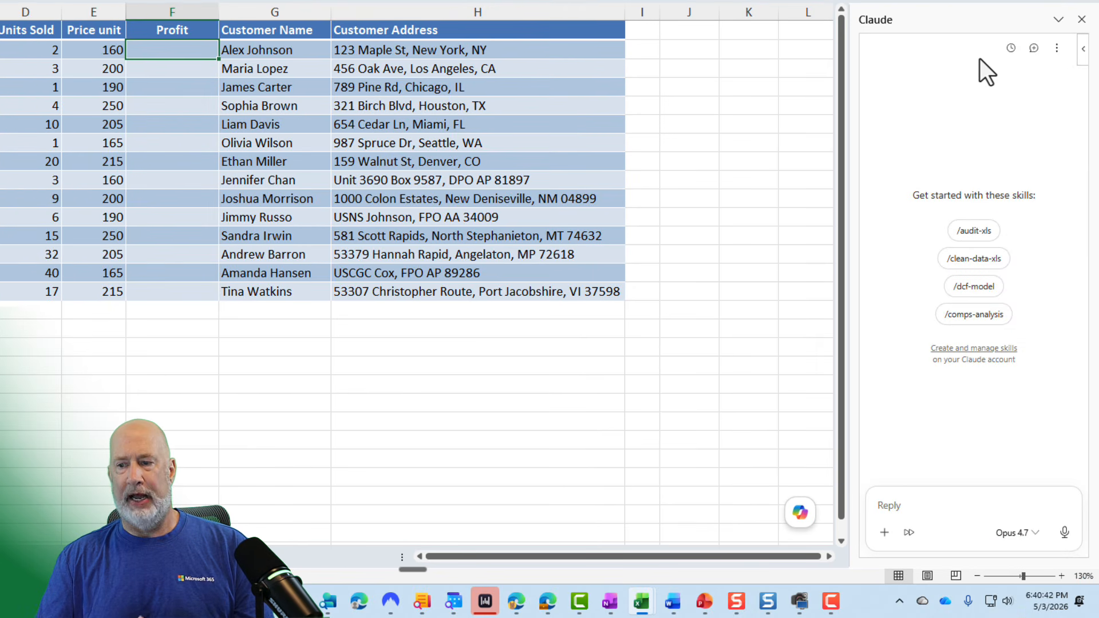
pyautogui.click(910, 503)
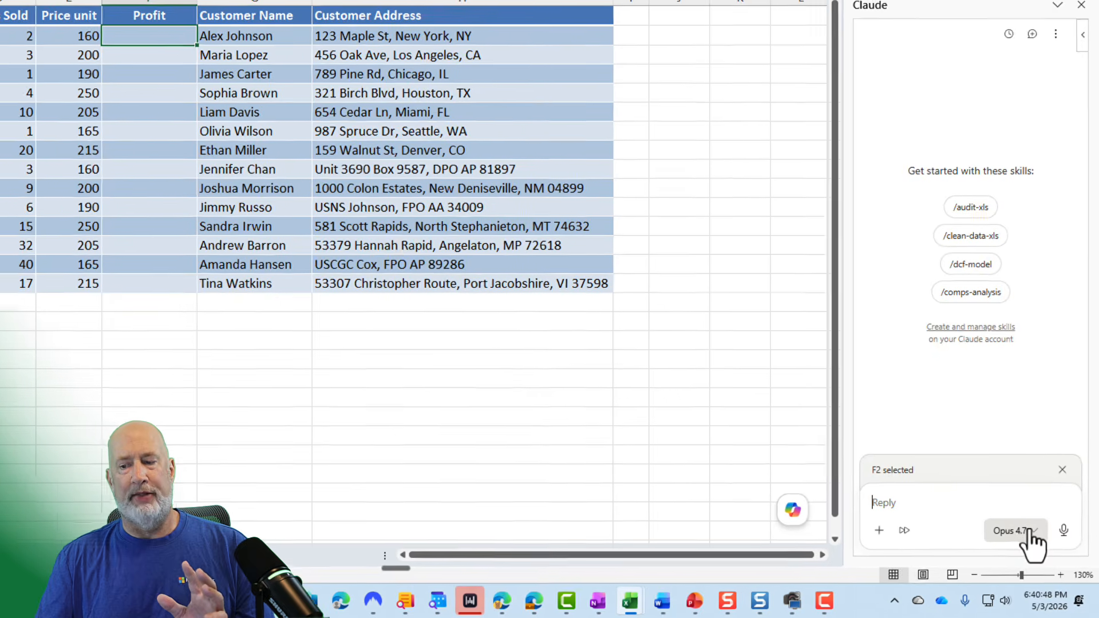
pyautogui.click(1033, 533)
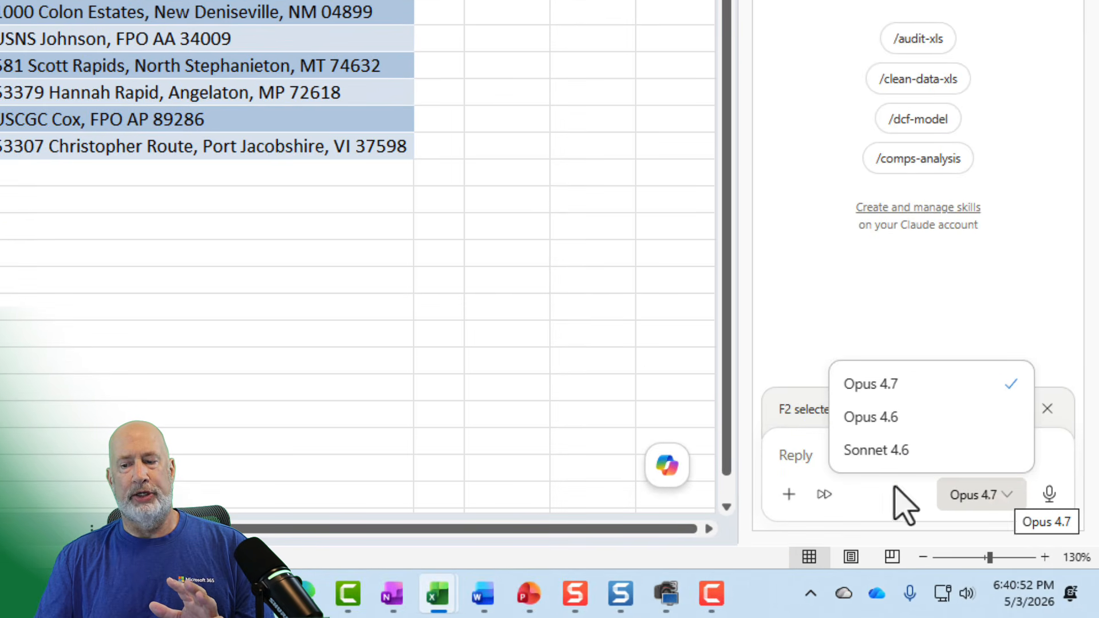
pyautogui.click(790, 455)
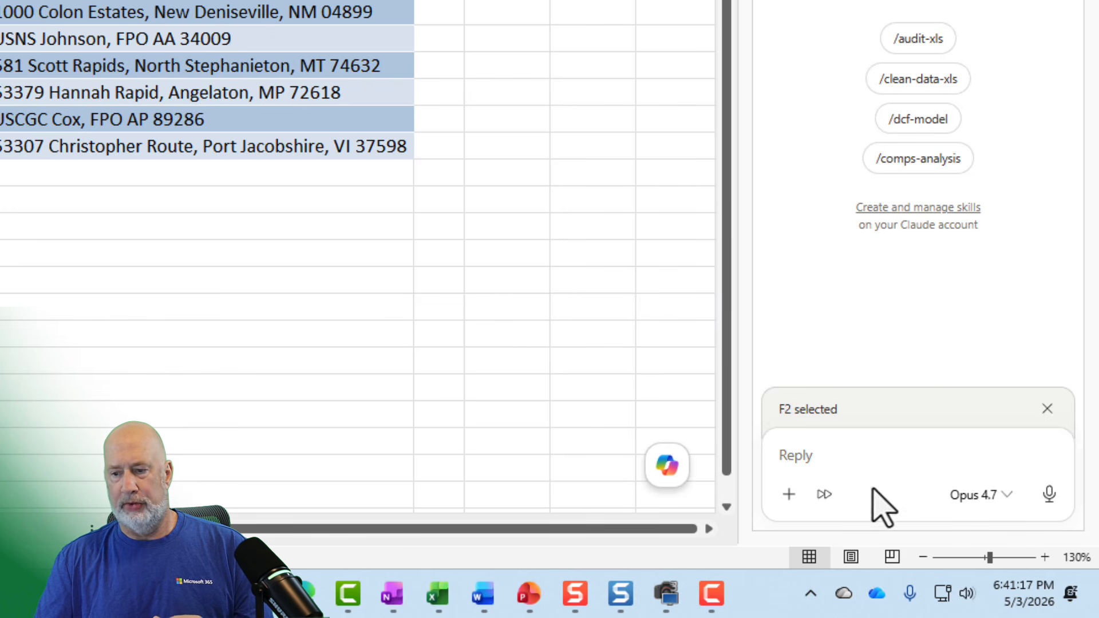
pyautogui.click(821, 454)
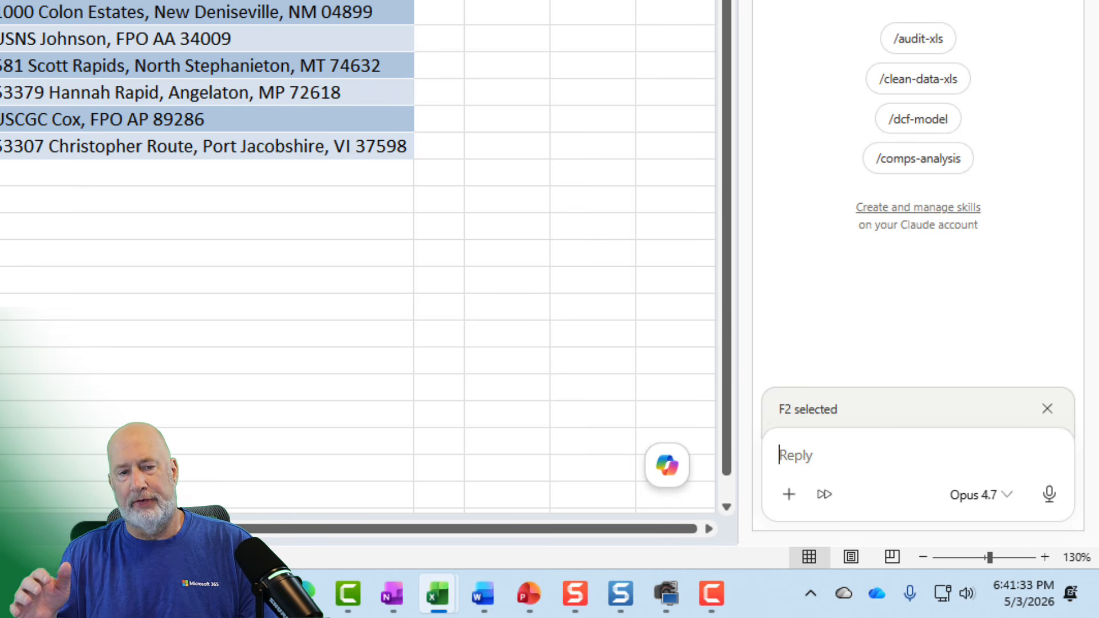
pyautogui.click(1049, 493)
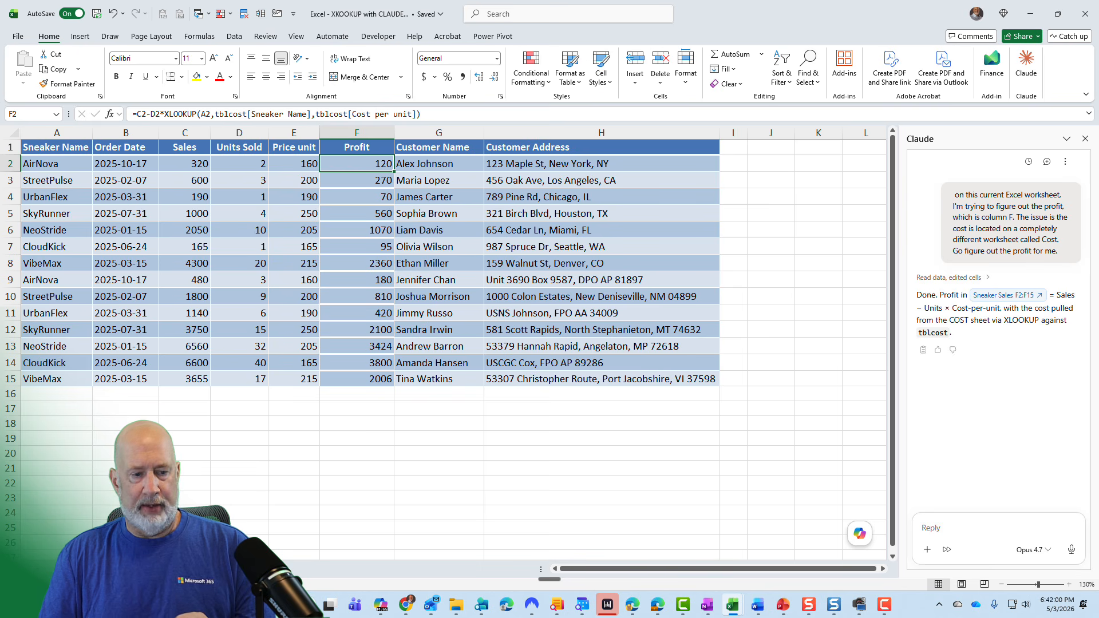
# Check the calculated Profit values against the cost per unit figures on the COST sheet.
pyautogui.click(63, 182)
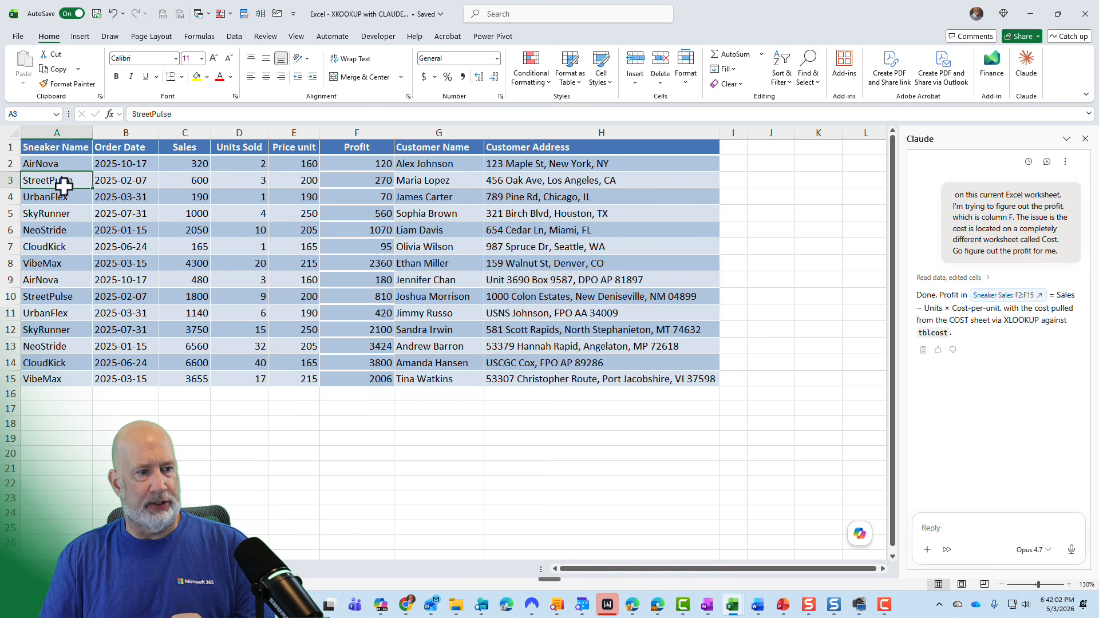
pyautogui.hotkey('ctrl', 'pagedown')
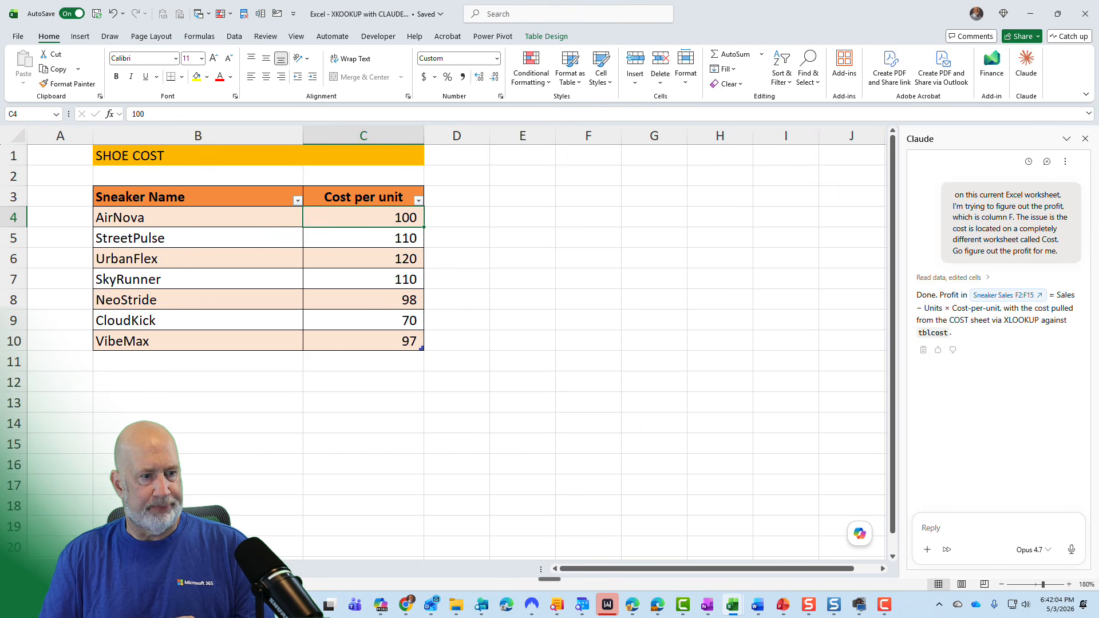
pyautogui.click(323, 243)
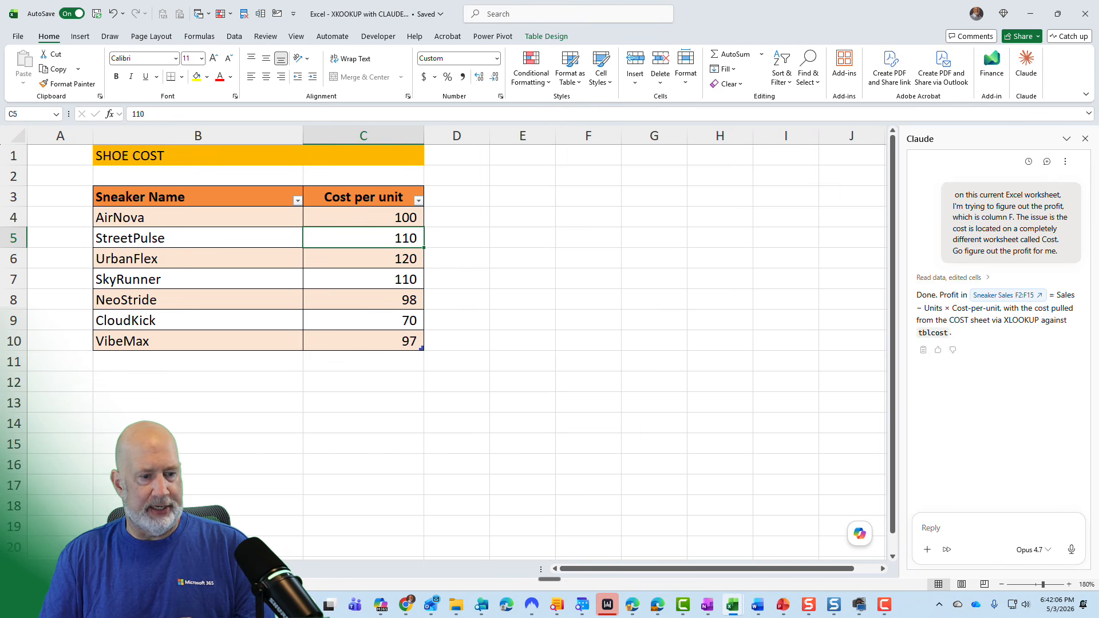
pyautogui.hotkey('ctrl', 'pageup')
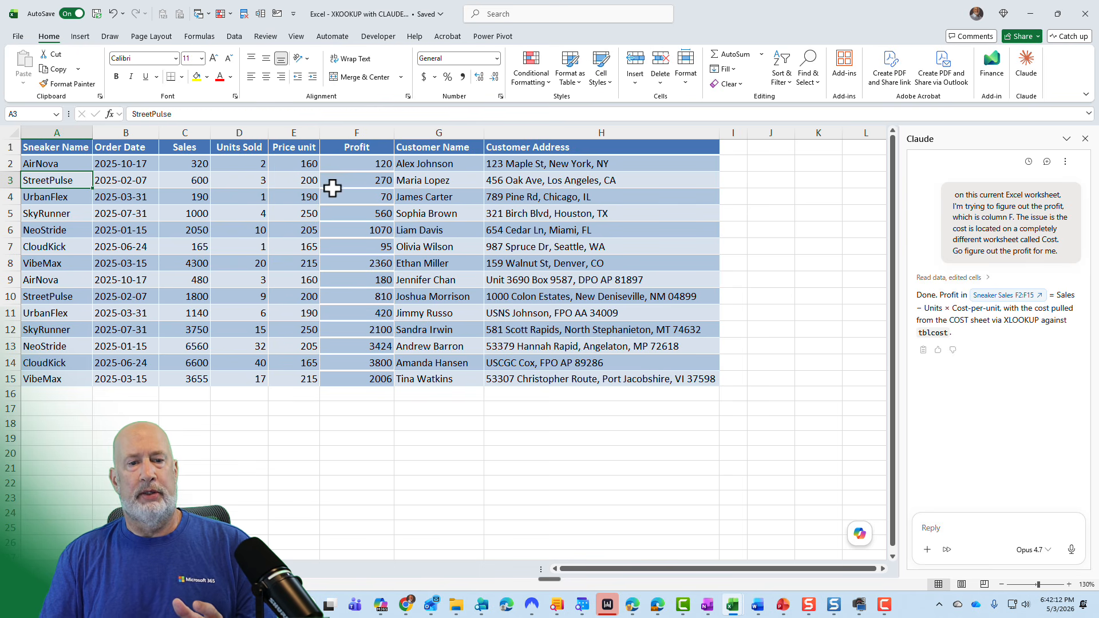
pyautogui.click(350, 184)
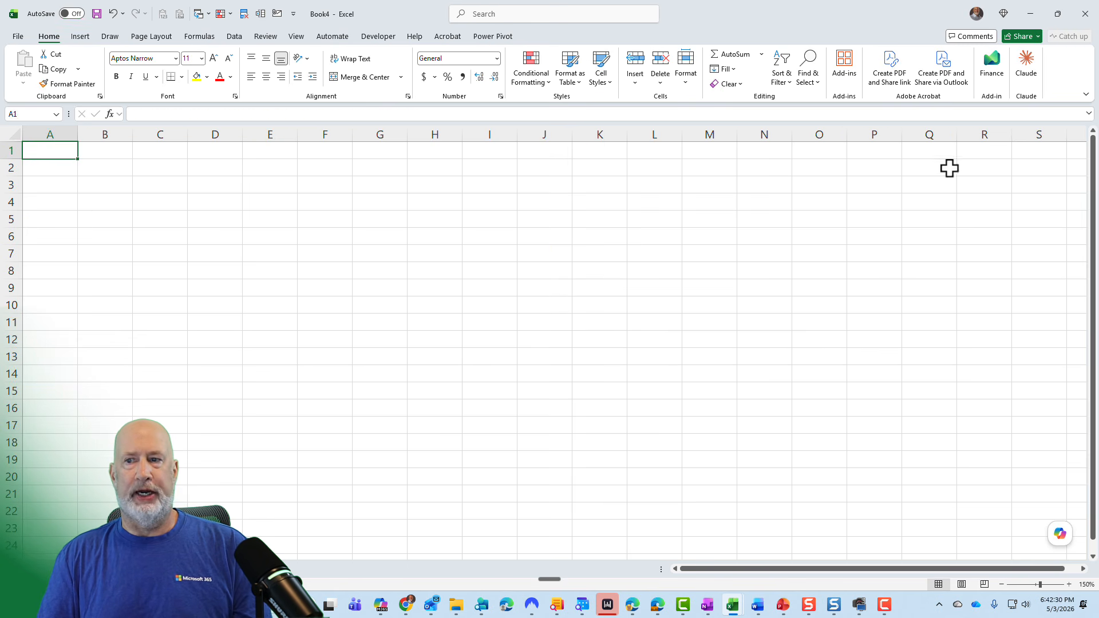
# In a new workbook, open Claude and send a pasted request to create an HR employee-tracking worksheet with the listed fields.
pyautogui.click(1028, 73)
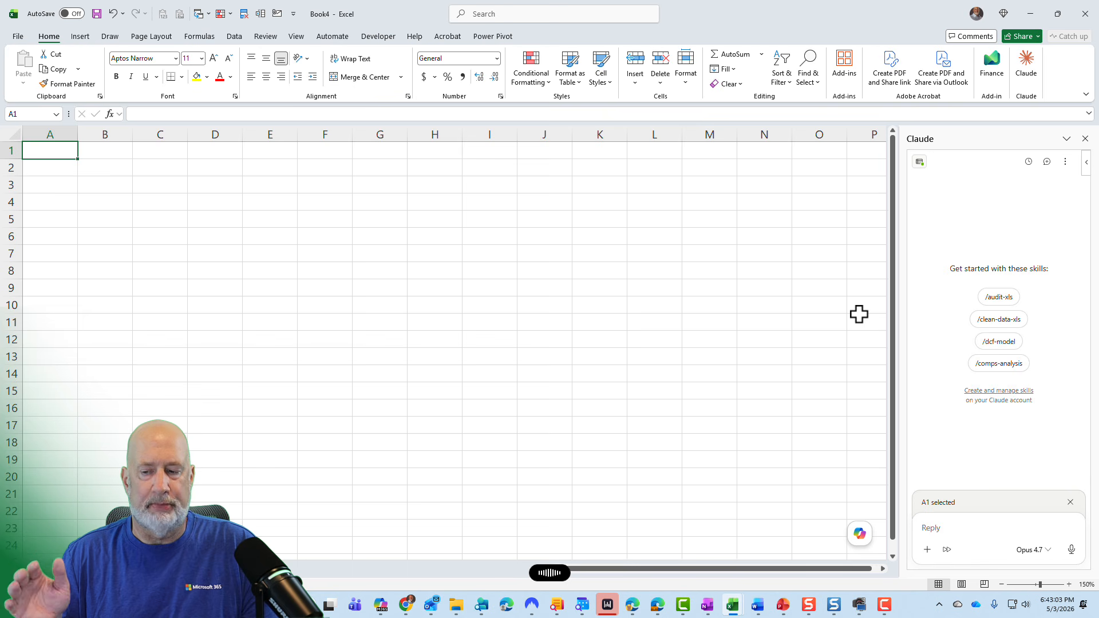
pyautogui.write("Create a new worksheet for me for HR data. I'm trying to track employees.  The fields I want to track are: Employee ID Last name First name City State  I would like to know what department they are assigned to or work in. I also want to know who their manager is and their starting salary. Also put in a job title field.")
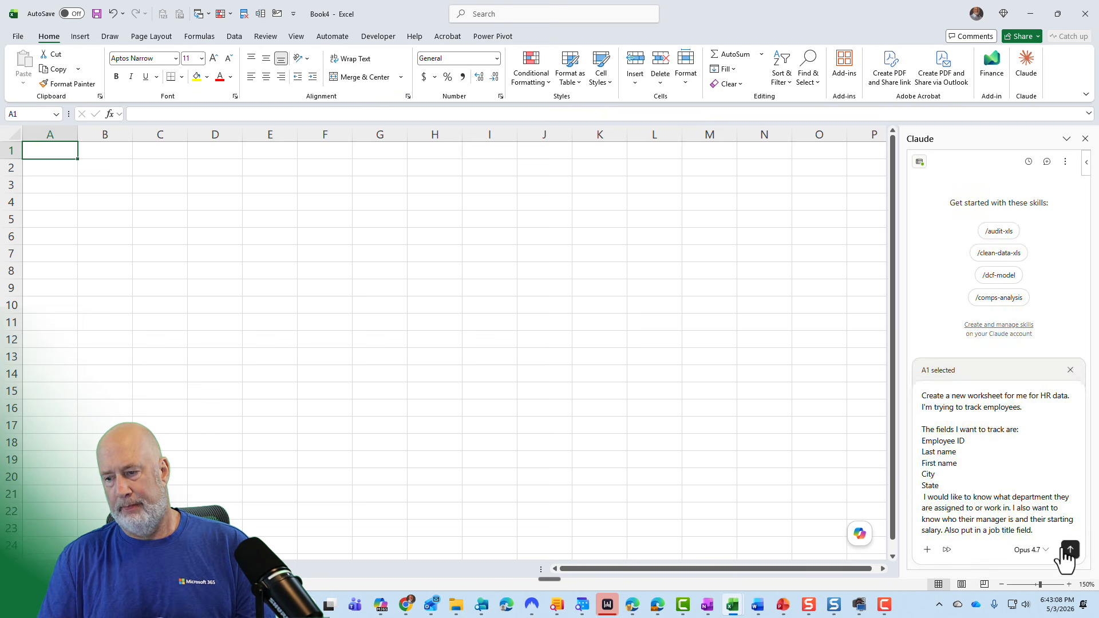
pyautogui.click(1069, 549)
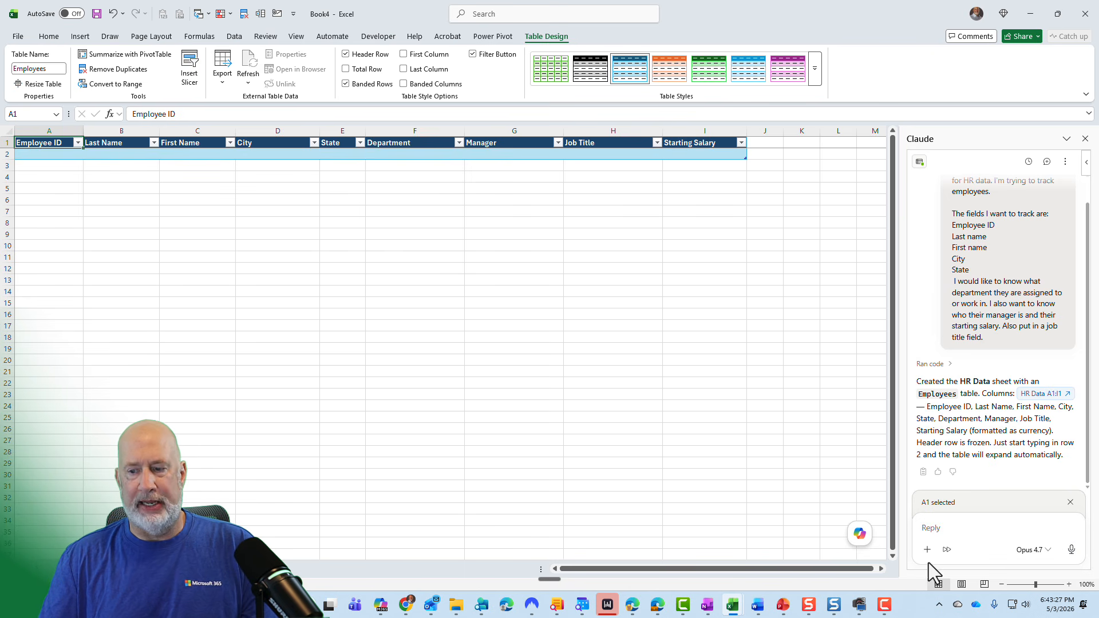
# Ask Claude to give 150 rows of sample data for the Employees table.
pyautogui.click(940, 527)
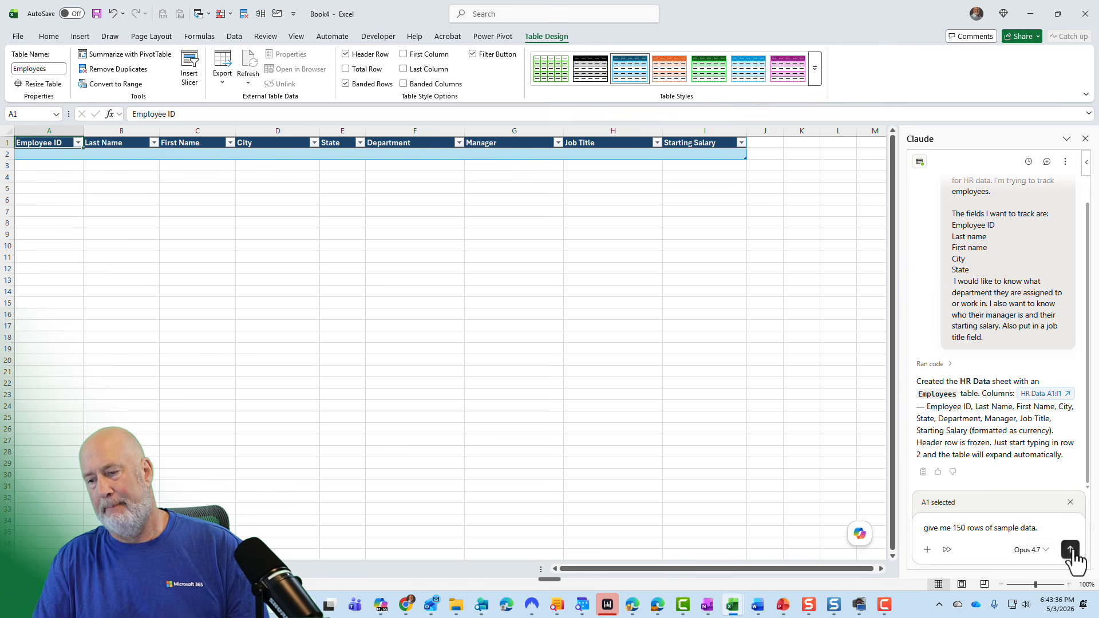
pyautogui.click(1071, 551)
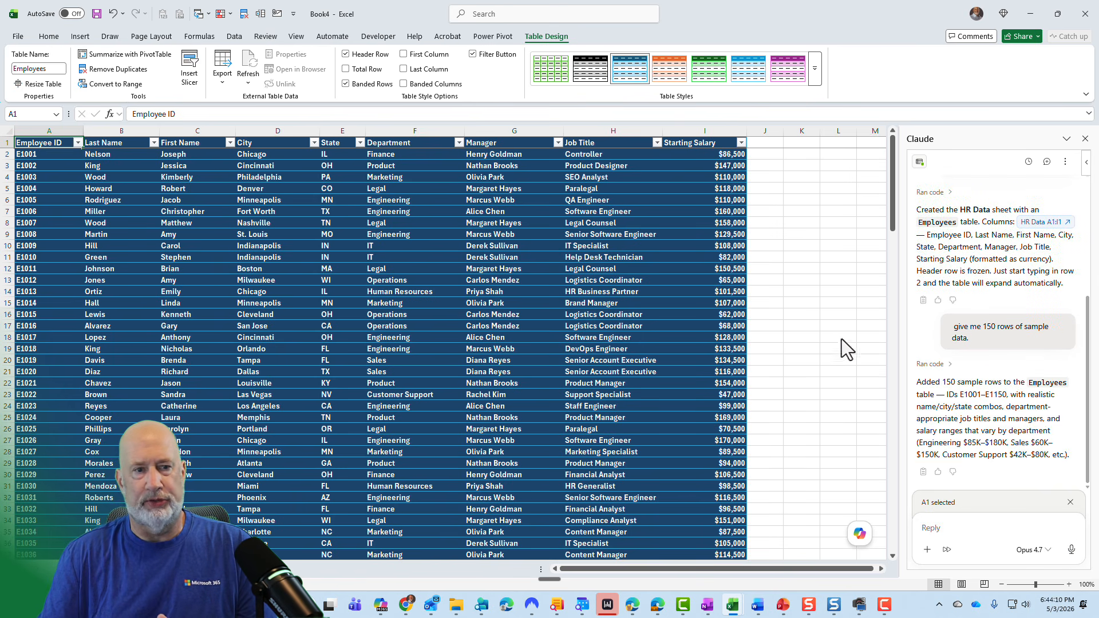
# Apply a different table style to the Employees table from the table styles gallery.
pyautogui.click(327, 221)
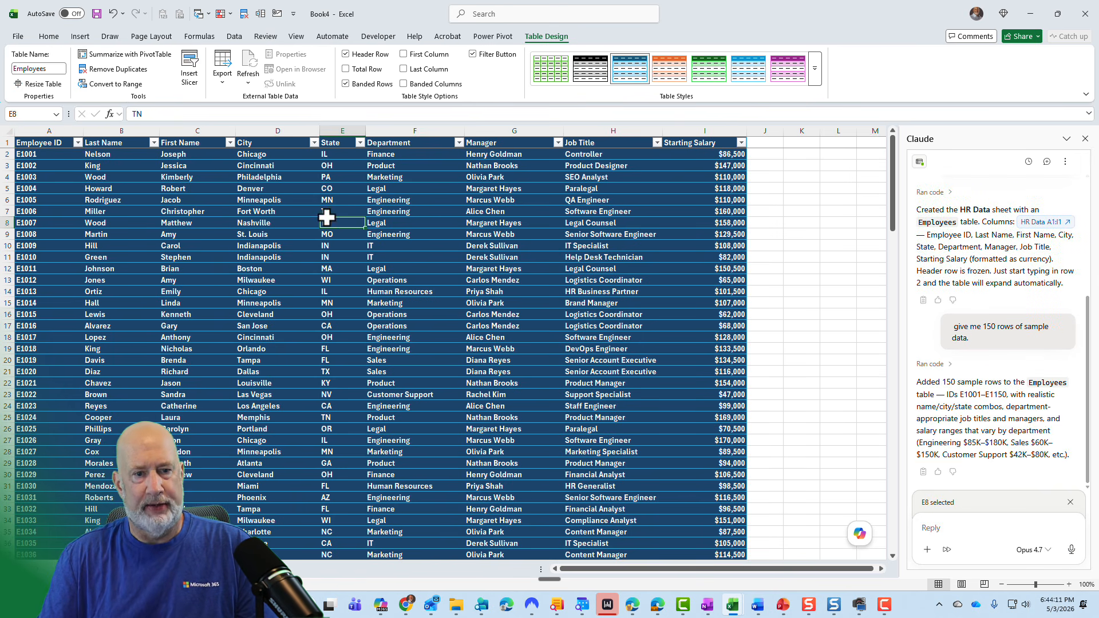
pyautogui.click(488, 197)
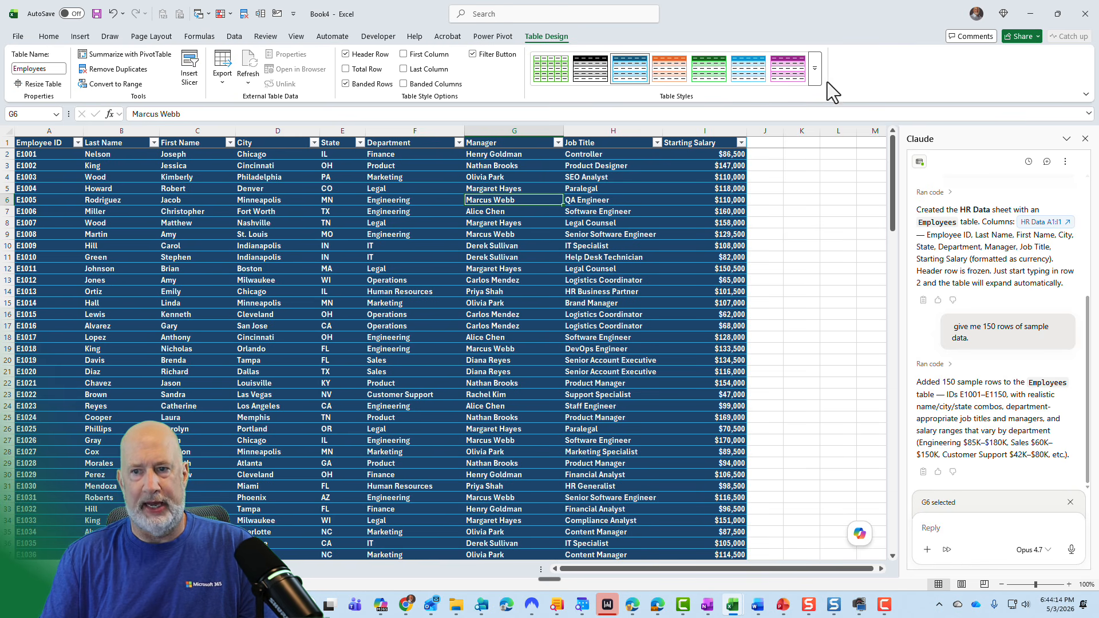
pyautogui.click(813, 75)
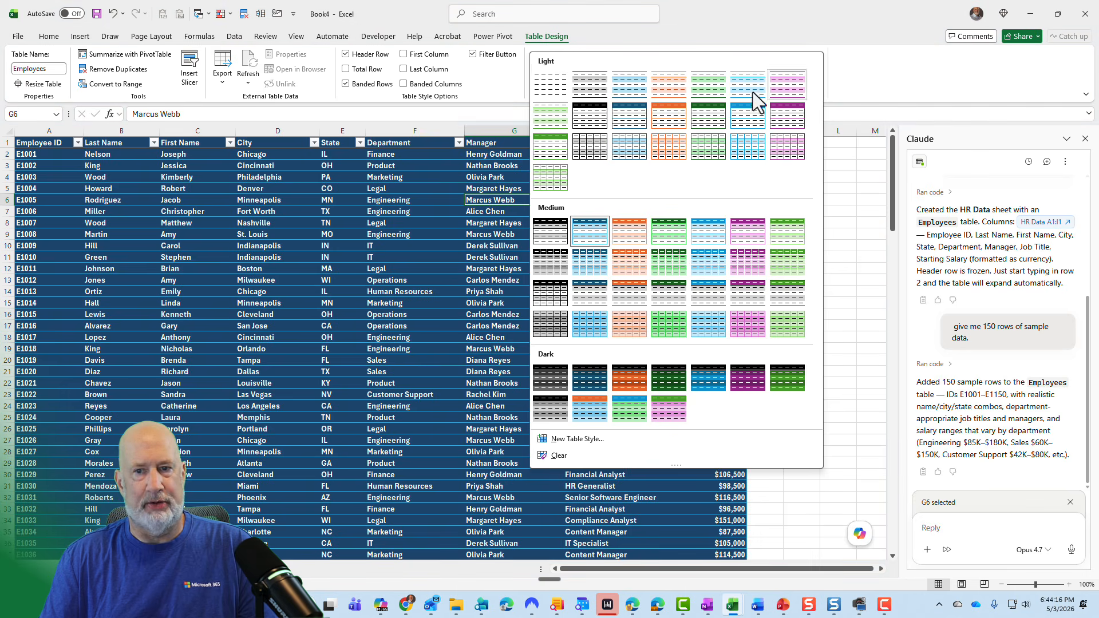
pyautogui.click(632, 119)
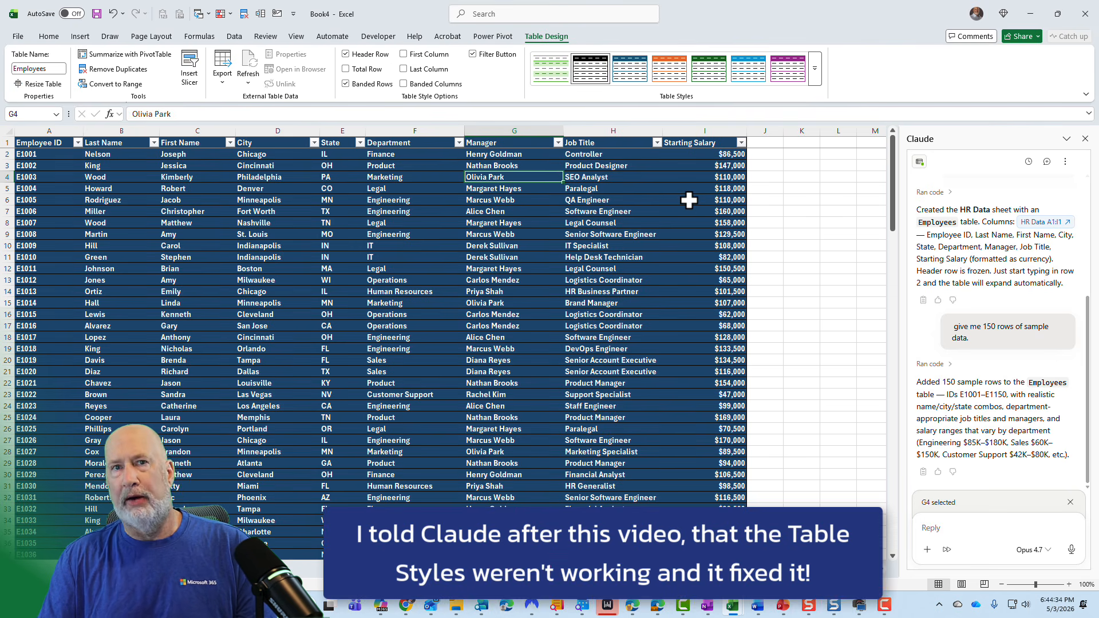
# Ask Claude to make data validation fields for Department, Manager, and Job Title, allowing its script to run once.
pyautogui.click(524, 200)
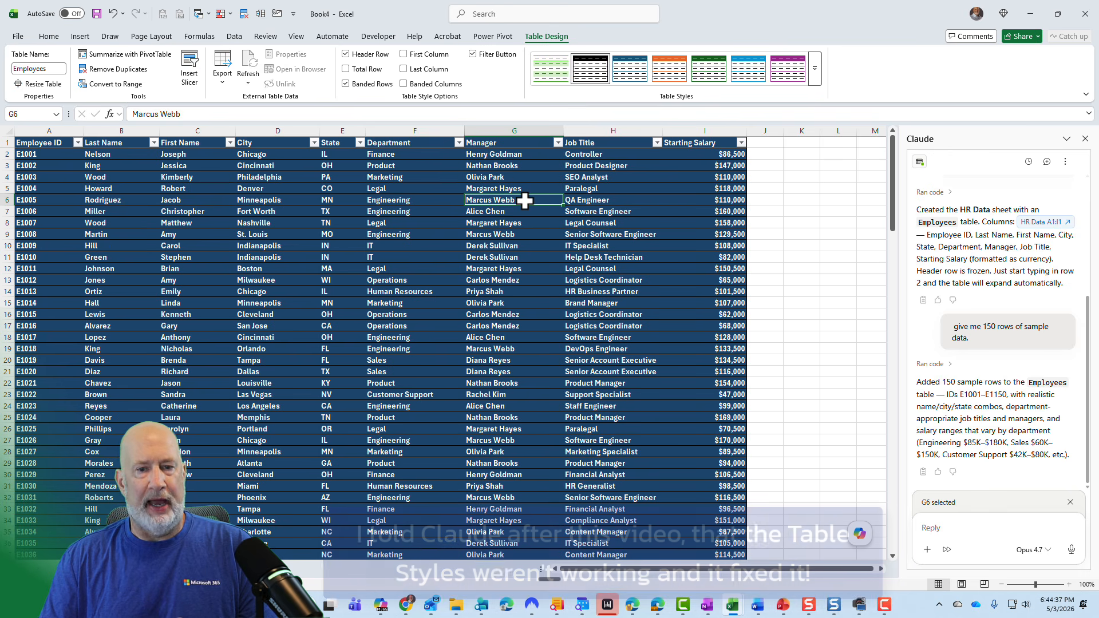
pyautogui.click(435, 199)
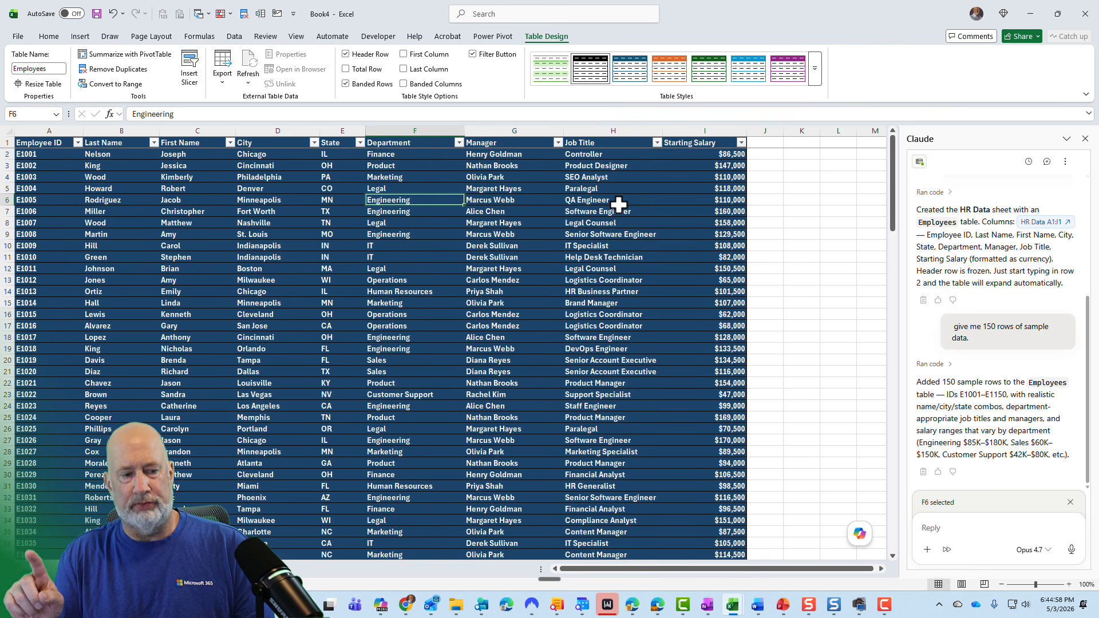
pyautogui.click(943, 523)
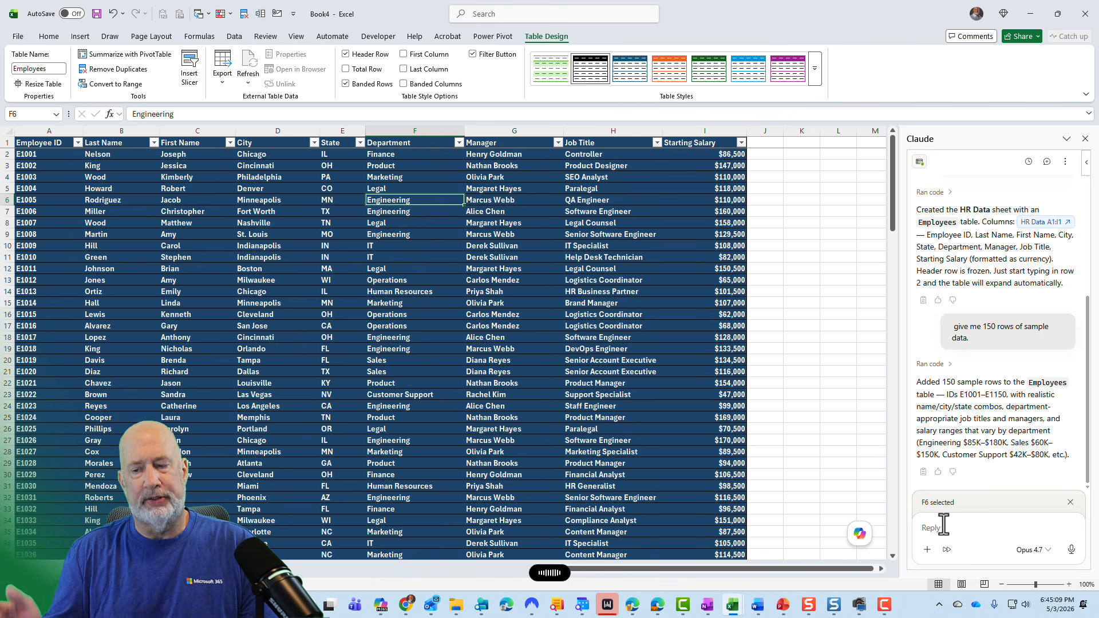
pyautogui.click(1068, 551)
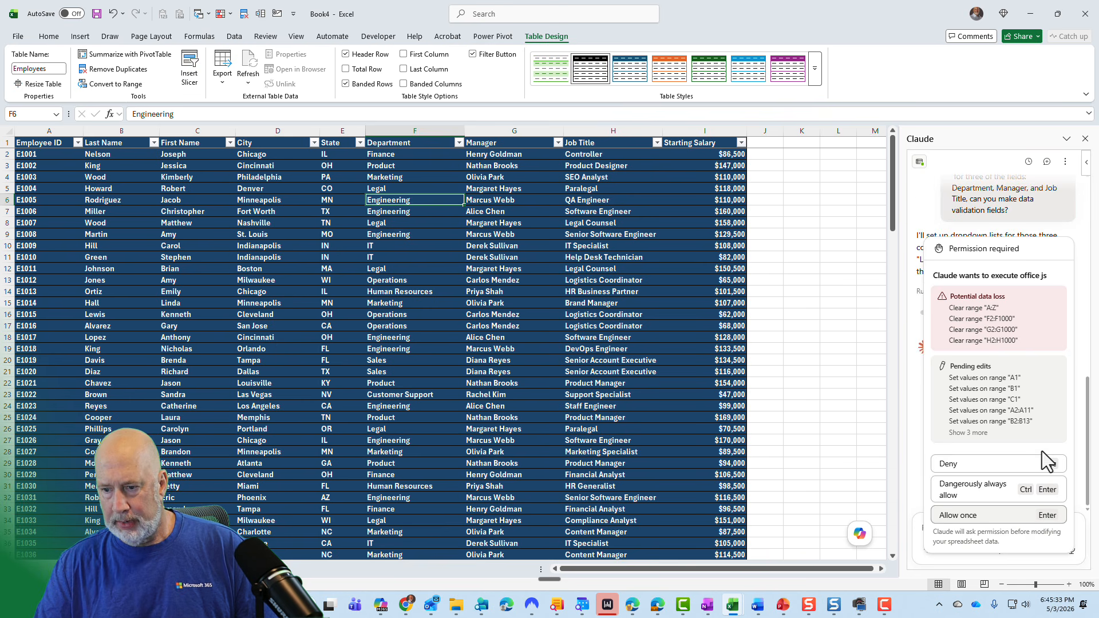
pyautogui.click(984, 516)
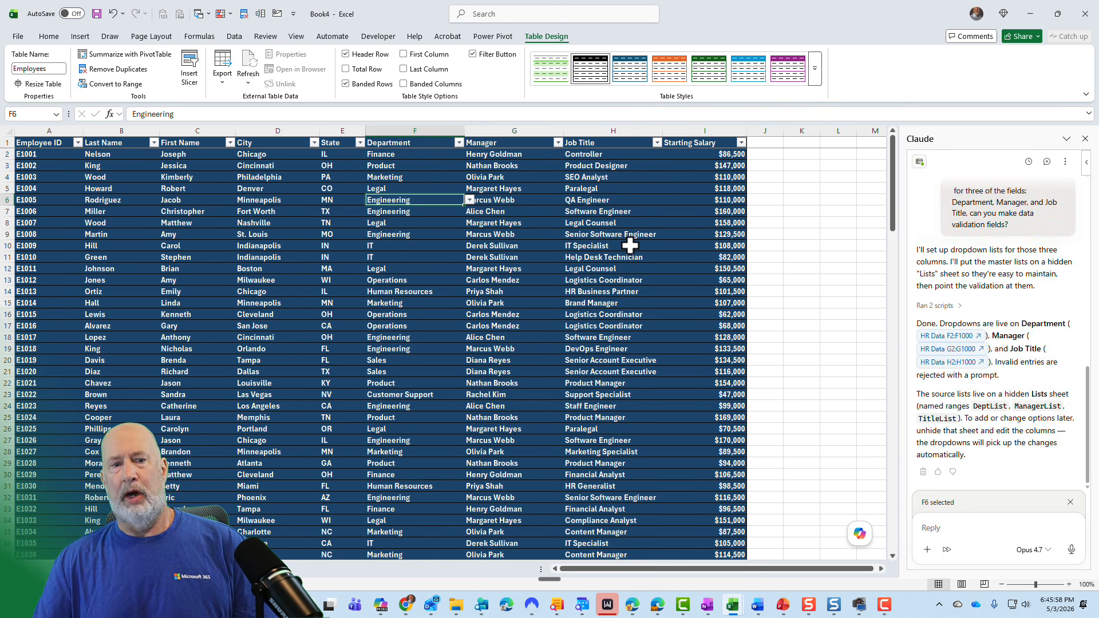
# Open the Department, Manager, and Job Title dropdown lists to inspect the new validation options.
pyautogui.click(432, 188)
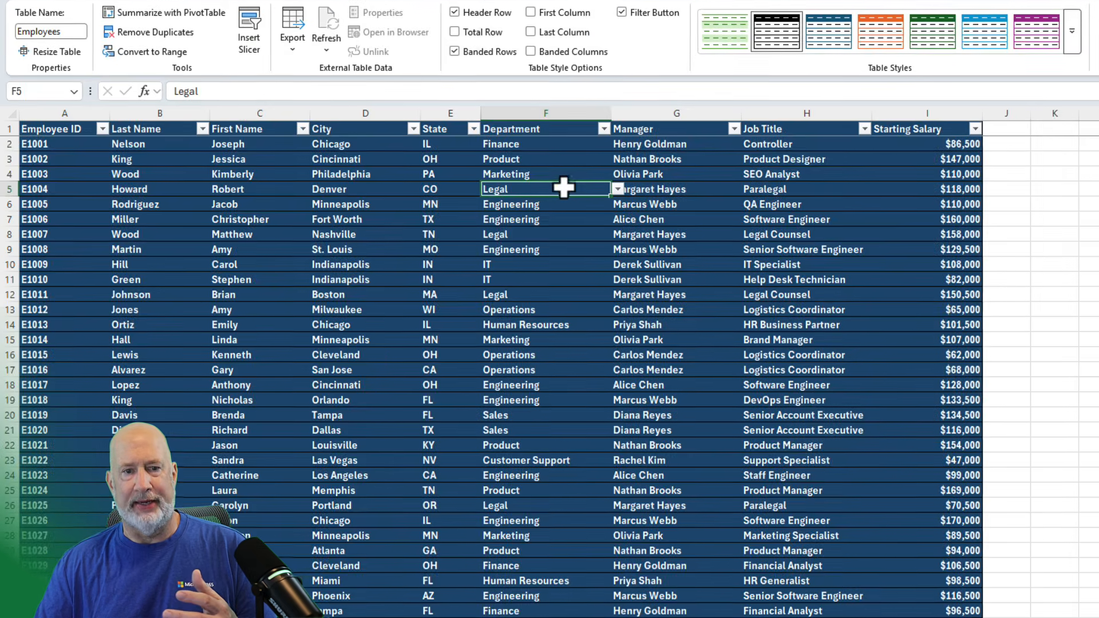
pyautogui.click(618, 190)
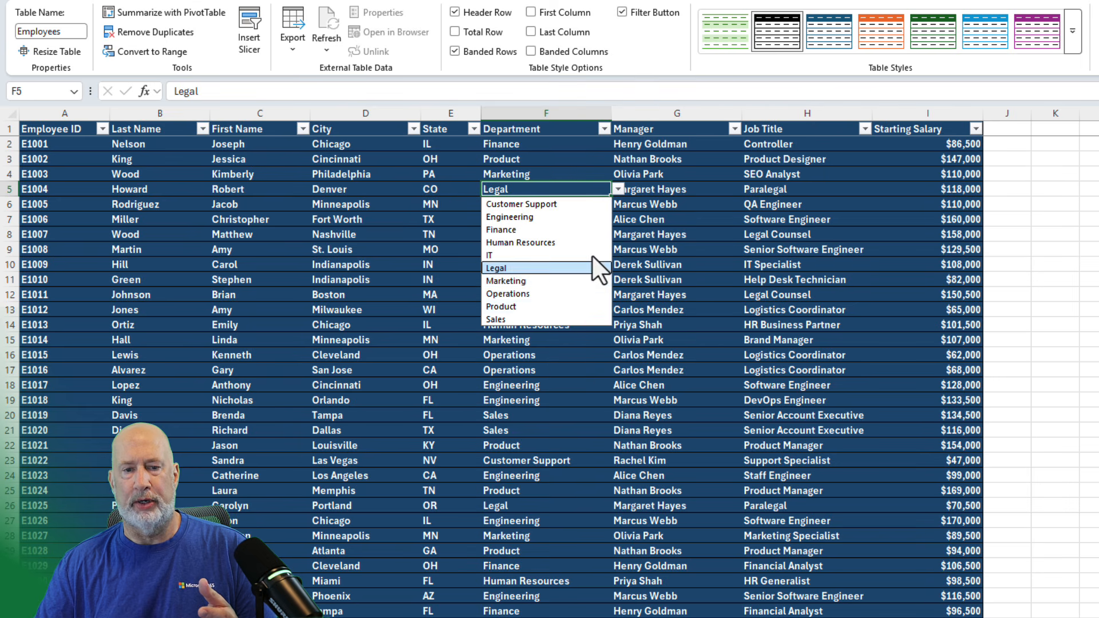
pyautogui.click(674, 191)
pyautogui.click(747, 190)
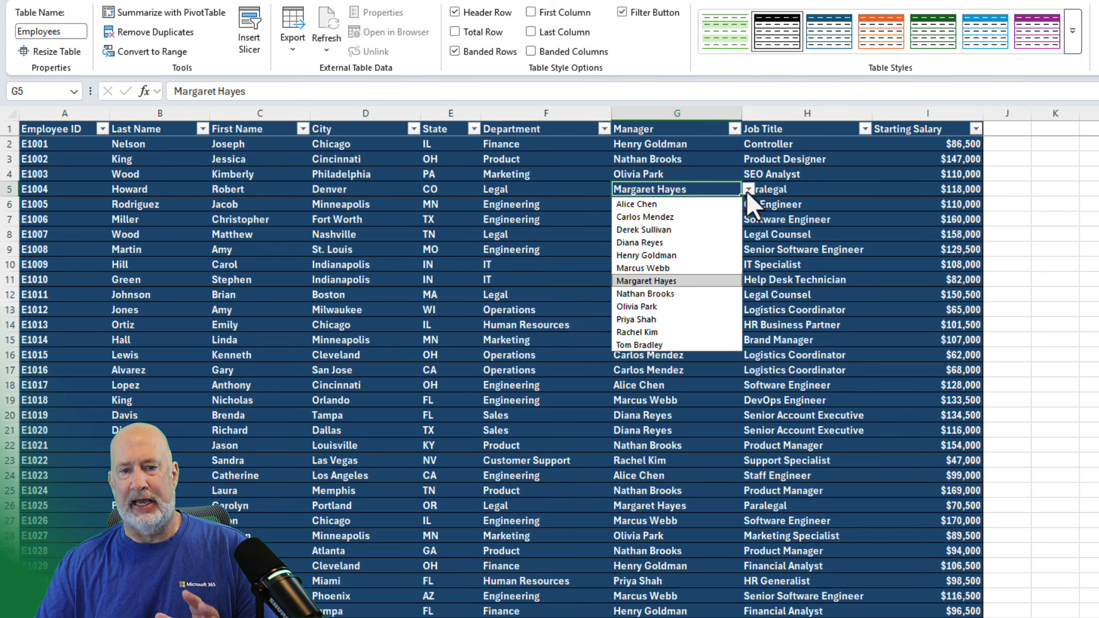
pyautogui.click(809, 191)
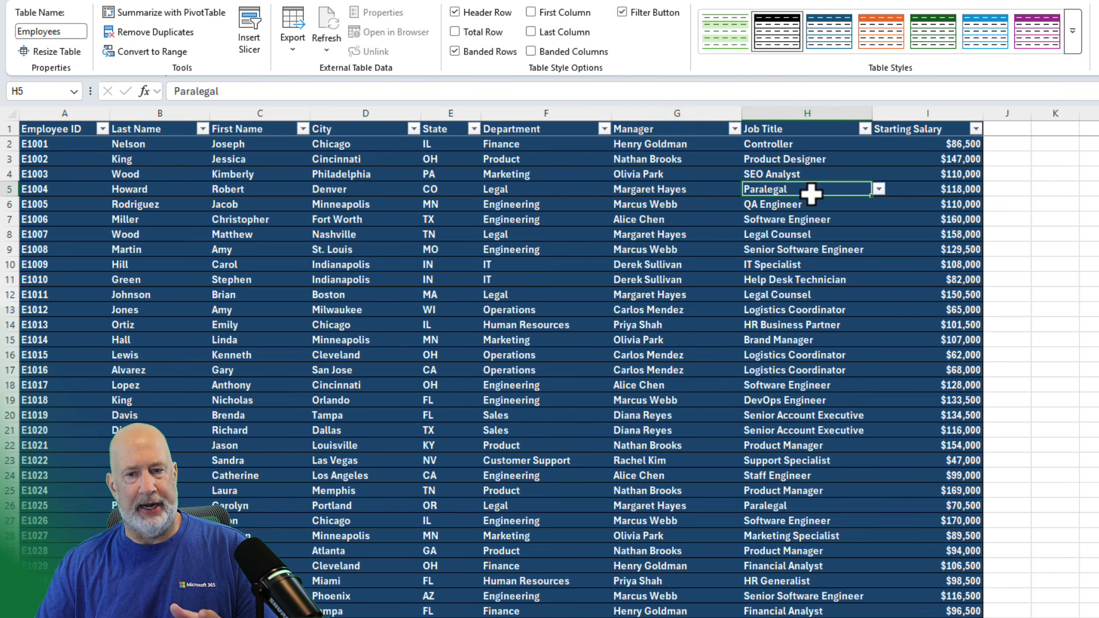
pyautogui.click(879, 190)
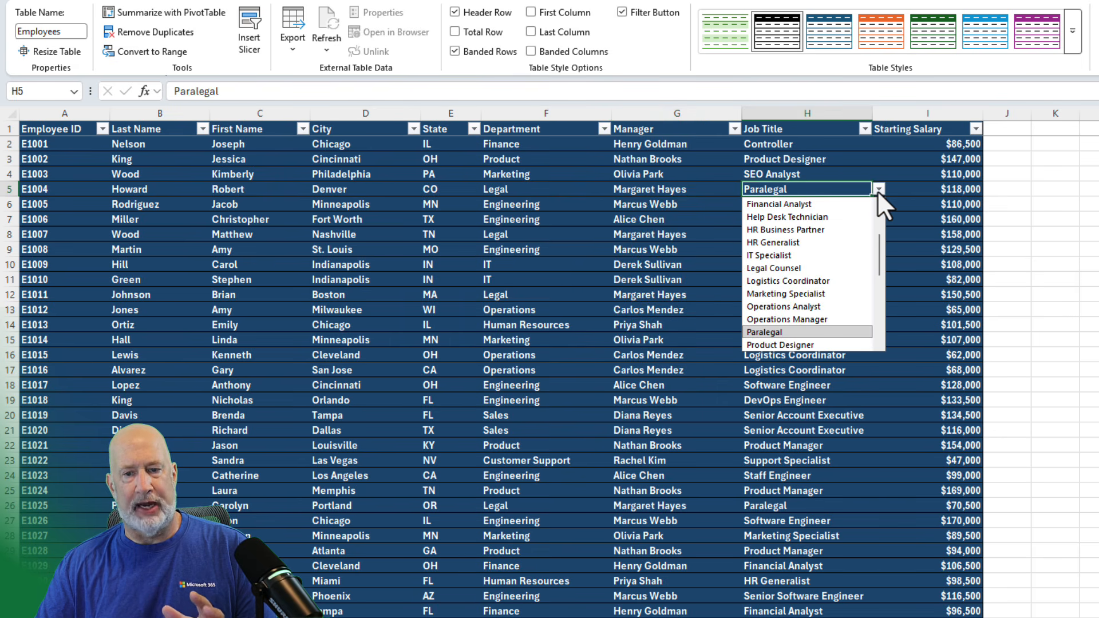
pyautogui.click(845, 174)
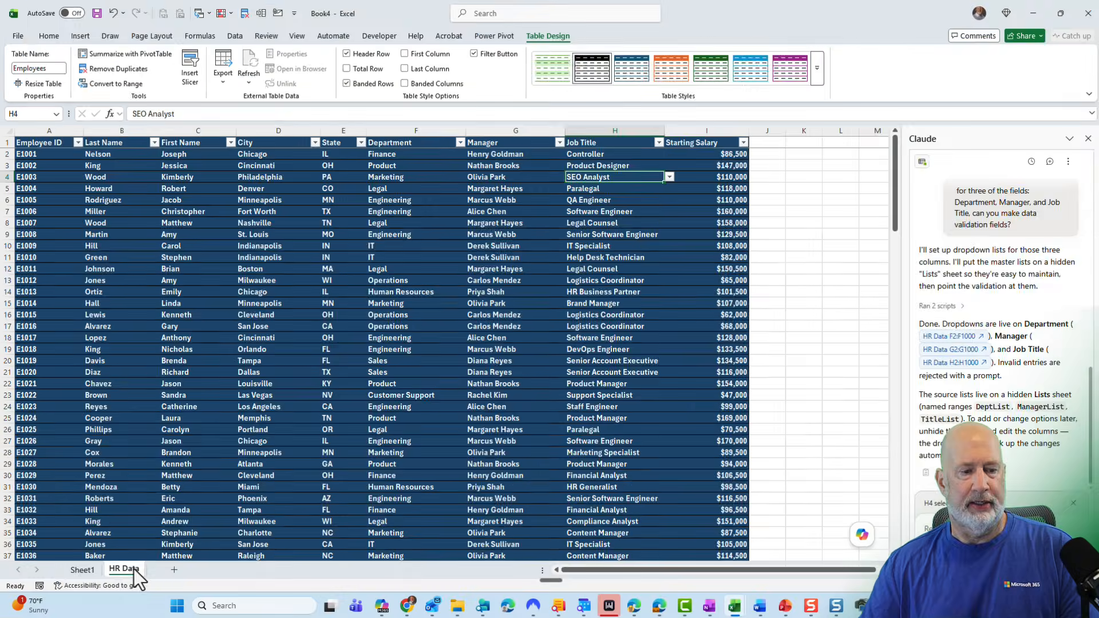
# Unhide the hidden Lists sheet.
pyautogui.rightClick(124, 567)
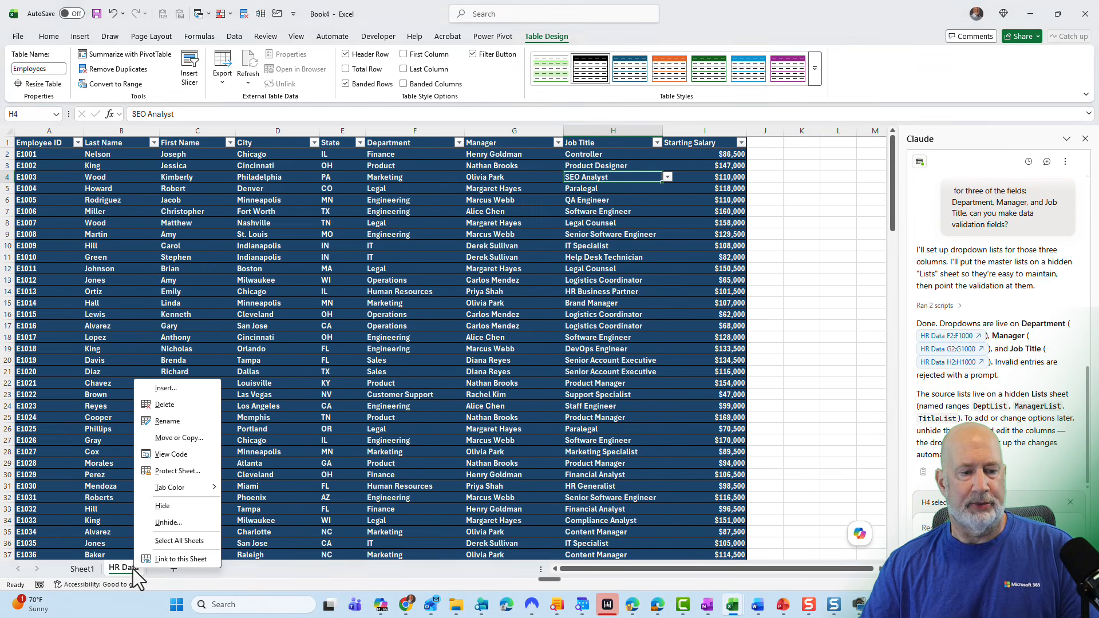
pyautogui.click(182, 519)
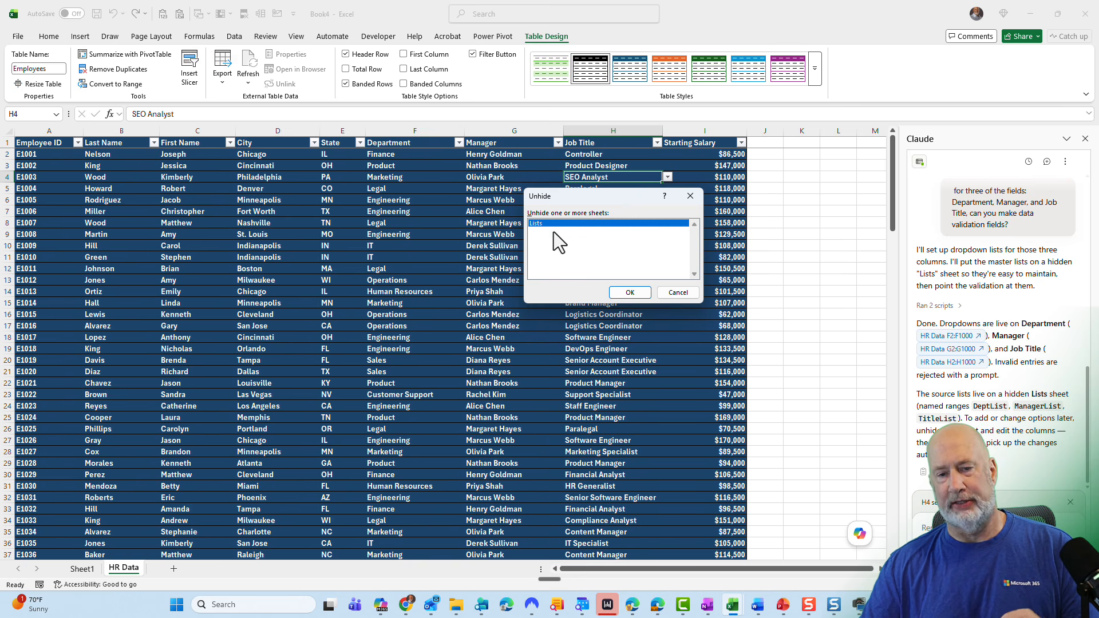
pyautogui.click(630, 292)
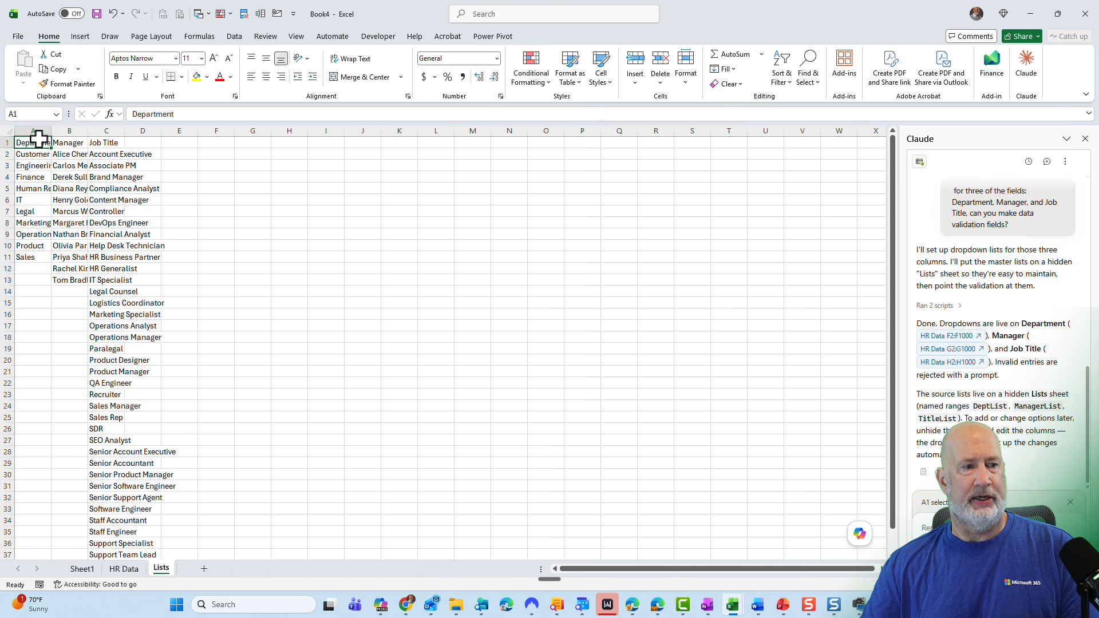
# Autofit the widths of columns A through C on the Lists sheet.
pyautogui.moveTo(38, 131); pyautogui.dragTo(109, 130)
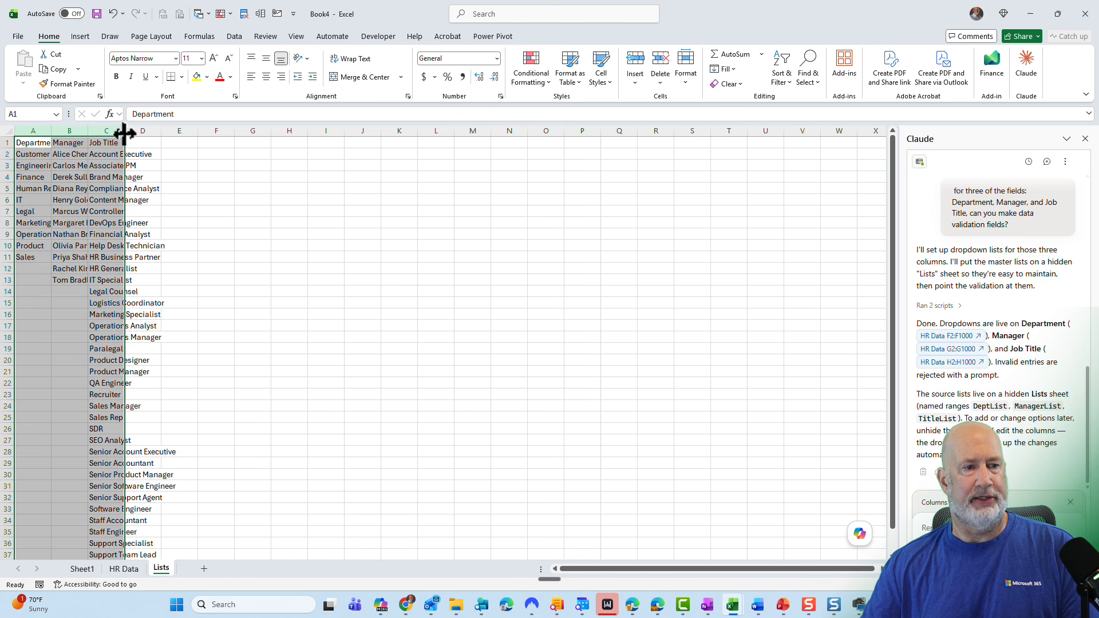
pyautogui.doubleClick(124, 130)
pyautogui.click(64, 234)
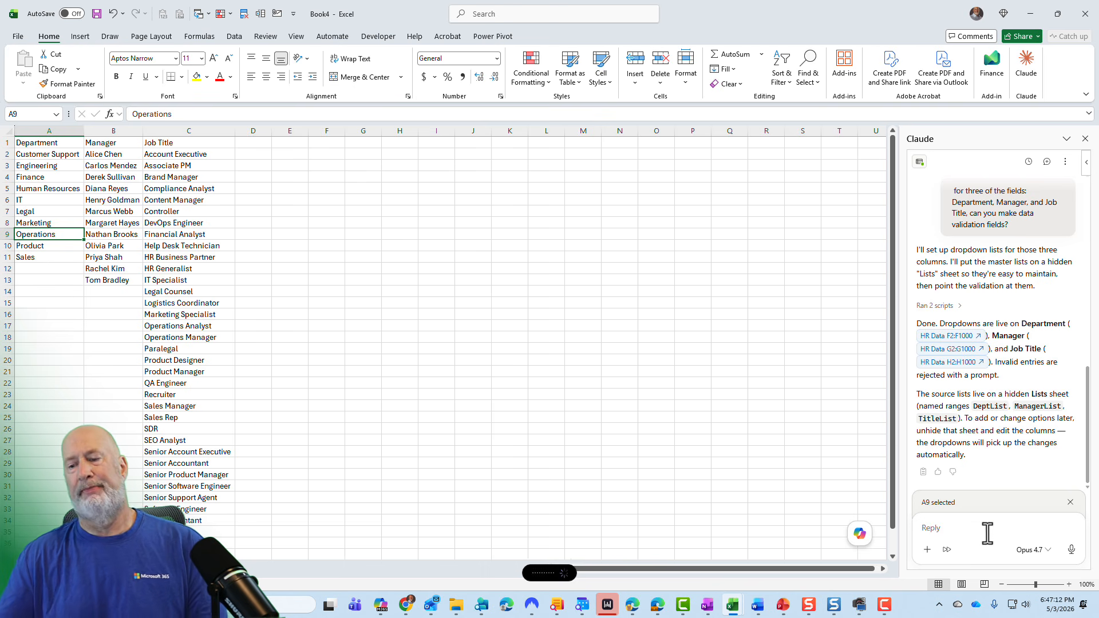
# Ask Claude to turn the Department, Manager, and Job Title lists into tables separated by blank columns, then check each table's name.
pyautogui.click(1068, 550)
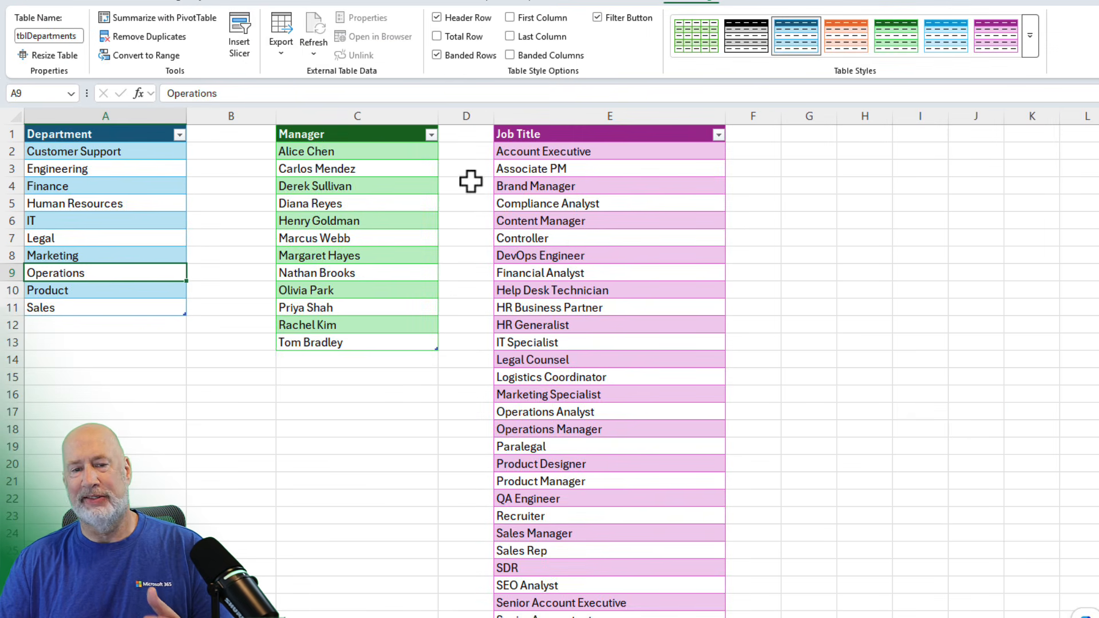
pyautogui.click(476, 152)
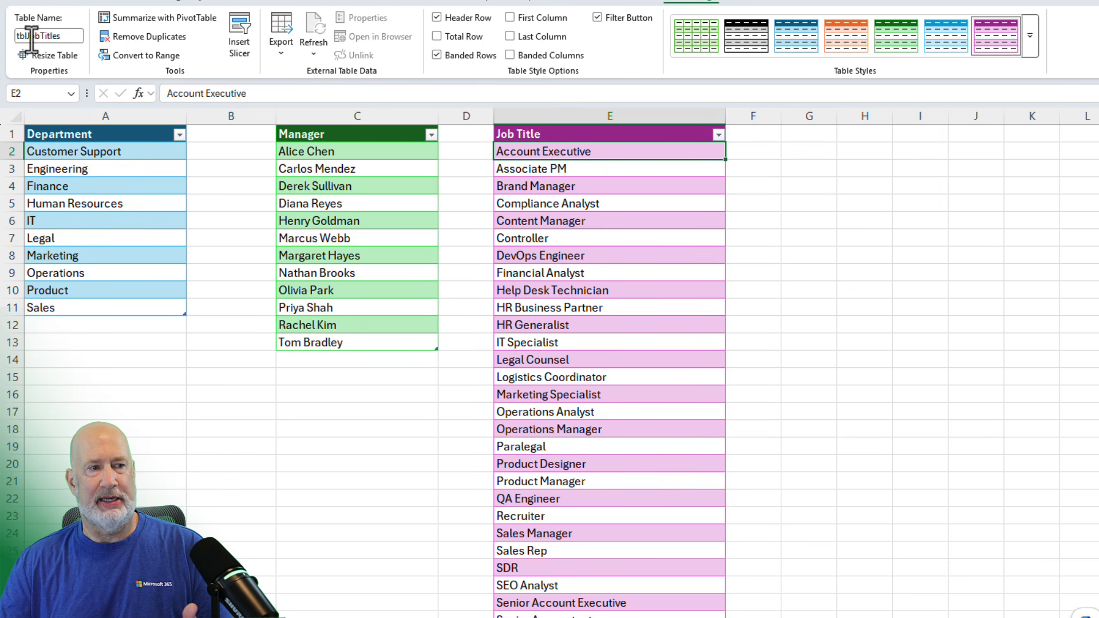
pyautogui.click(318, 165)
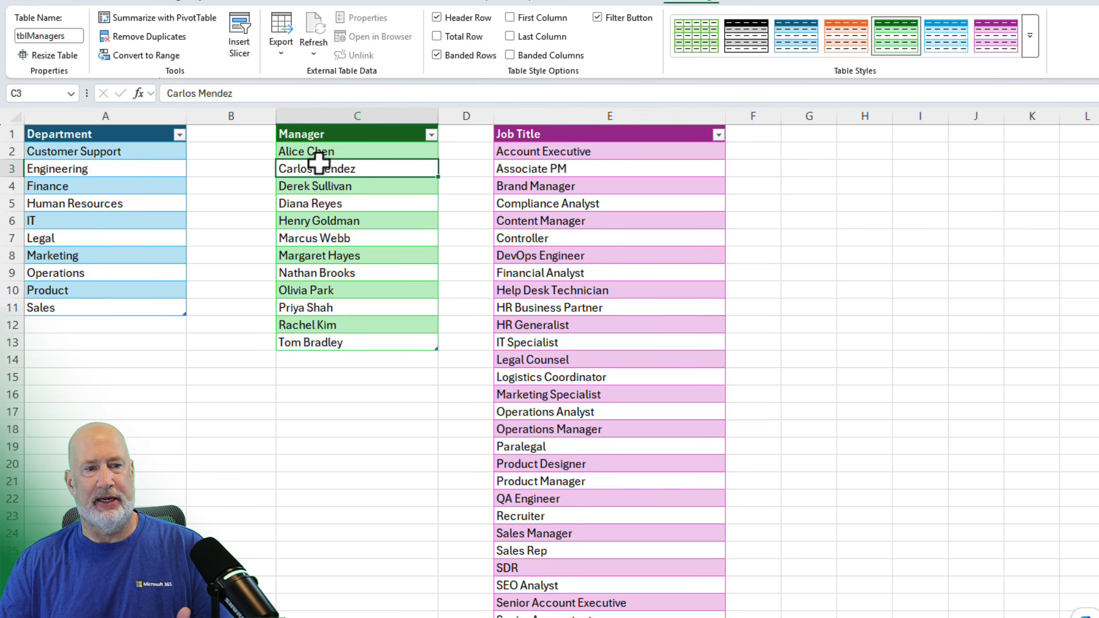
pyautogui.click(64, 152)
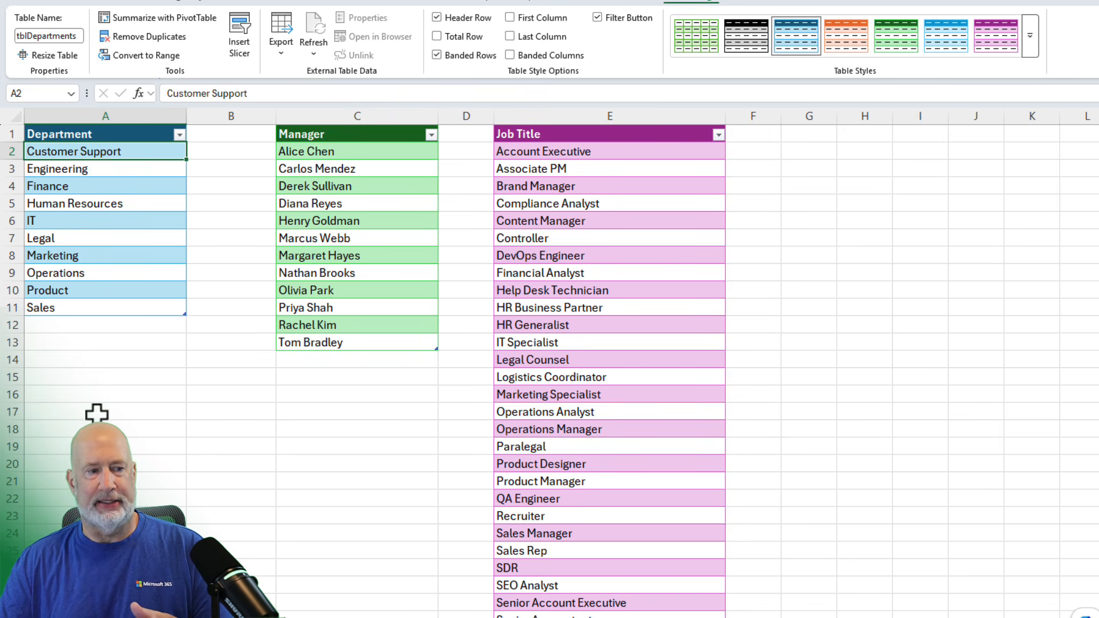
# Add Training as a new entry at the bottom of the Department table.
pyautogui.click(89, 327)
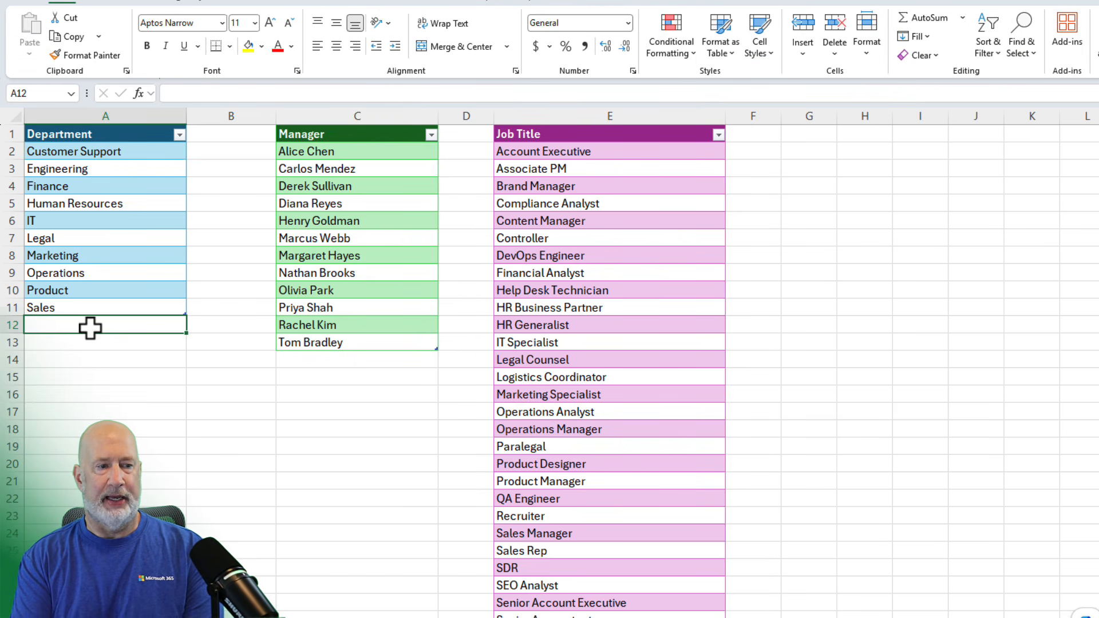
pyautogui.write('Training')
pyautogui.press('Return')
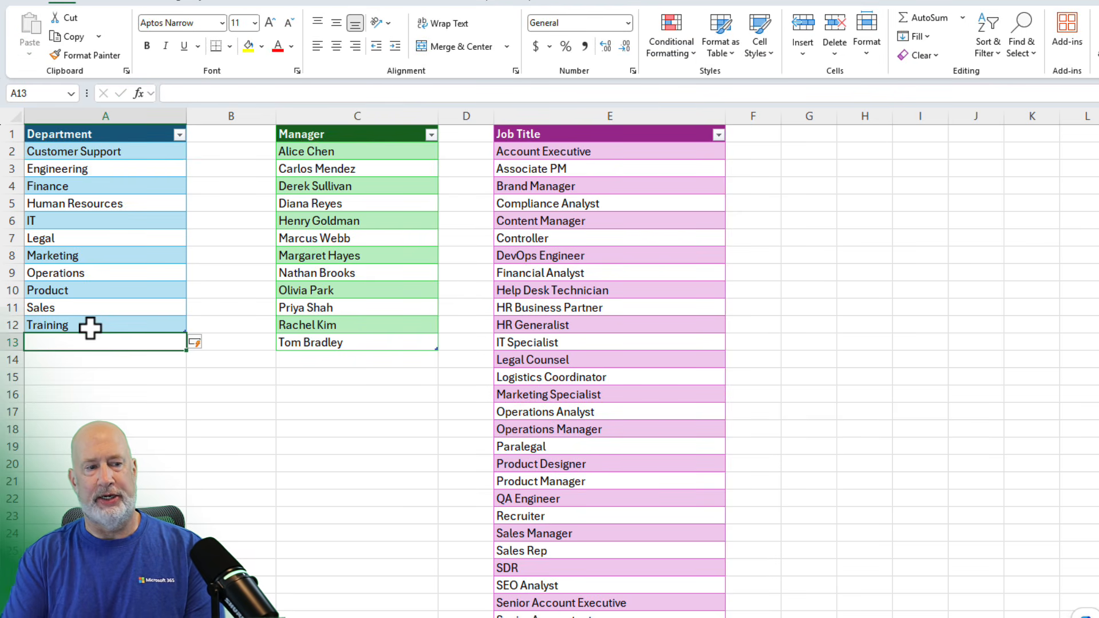
# Switch to the HR Data sheet and set employee E1005's Department to Training from its dropdown.
pyautogui.click(80, 277)
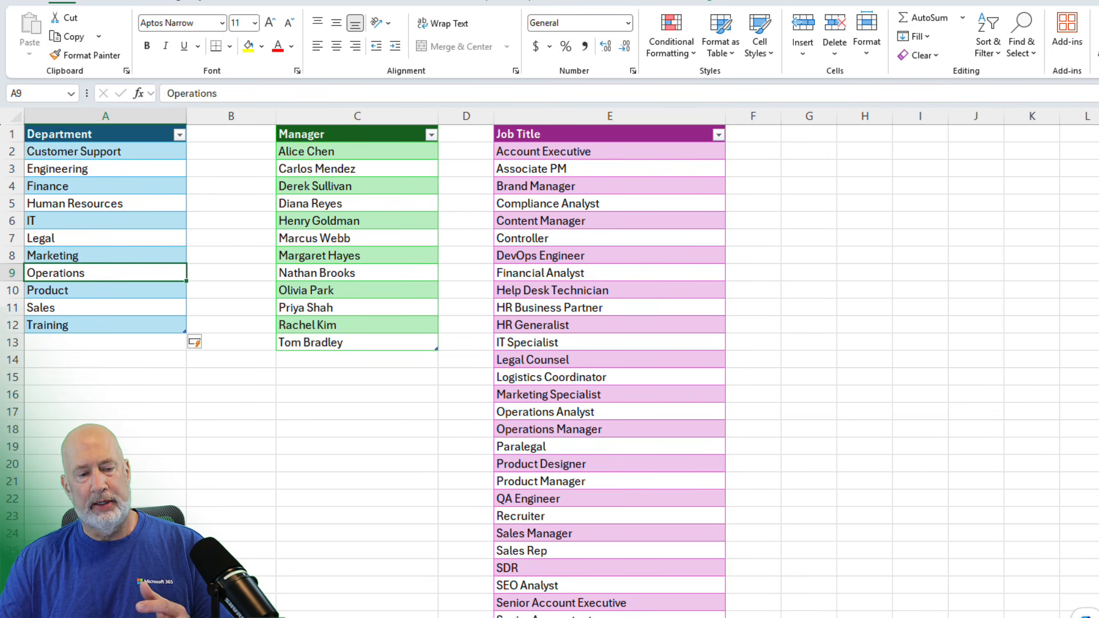
pyautogui.hotkey('ctrl', 'pageup')
pyautogui.click(531, 201)
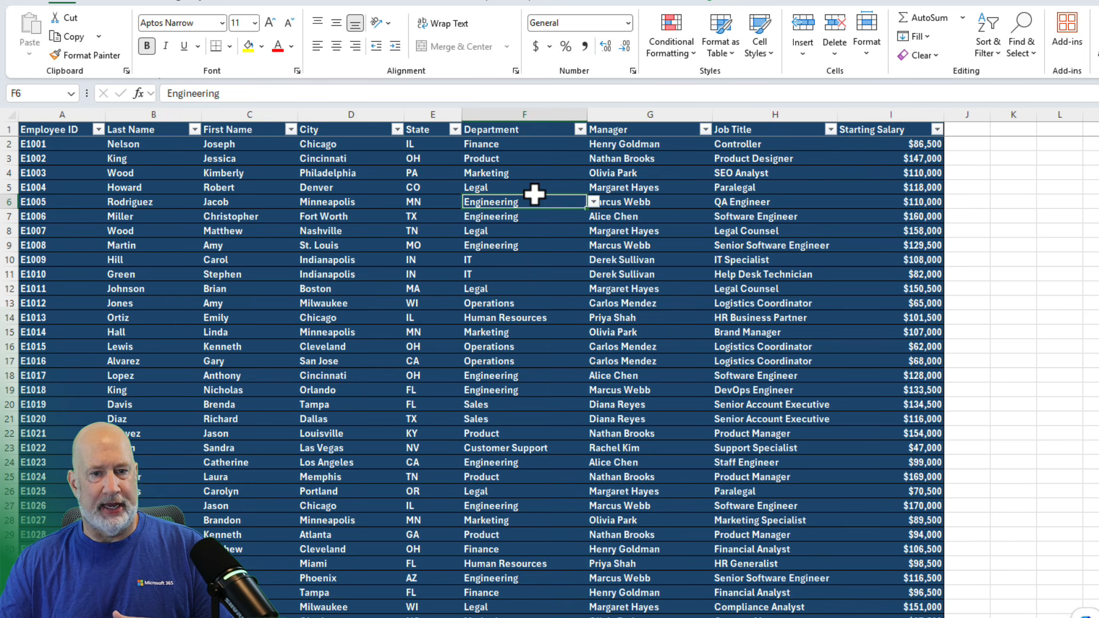
pyautogui.click(591, 204)
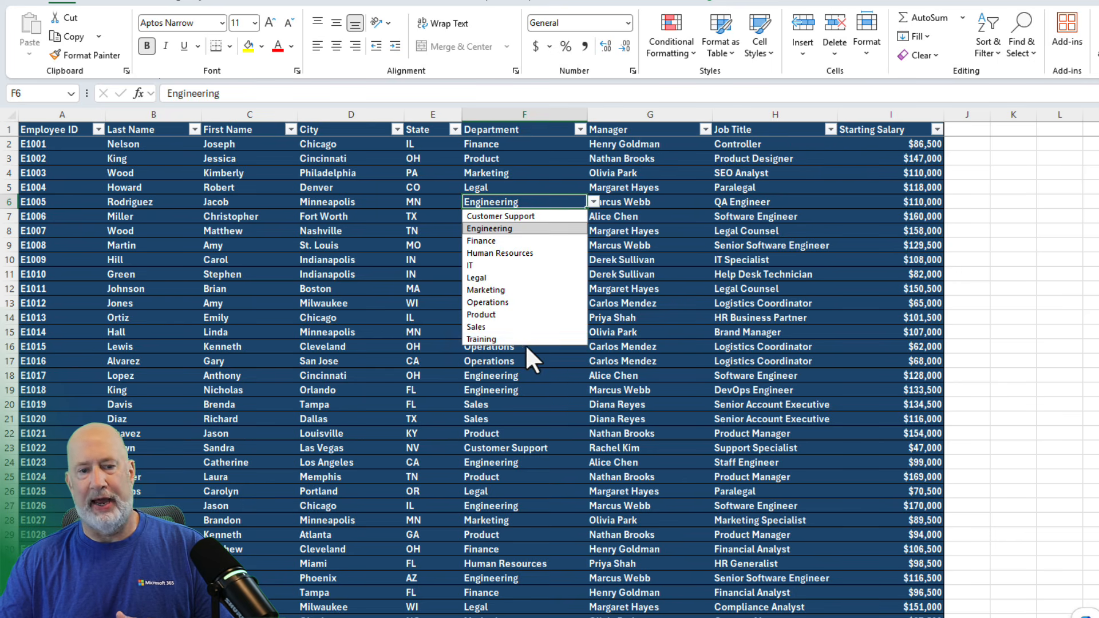
pyautogui.click(499, 340)
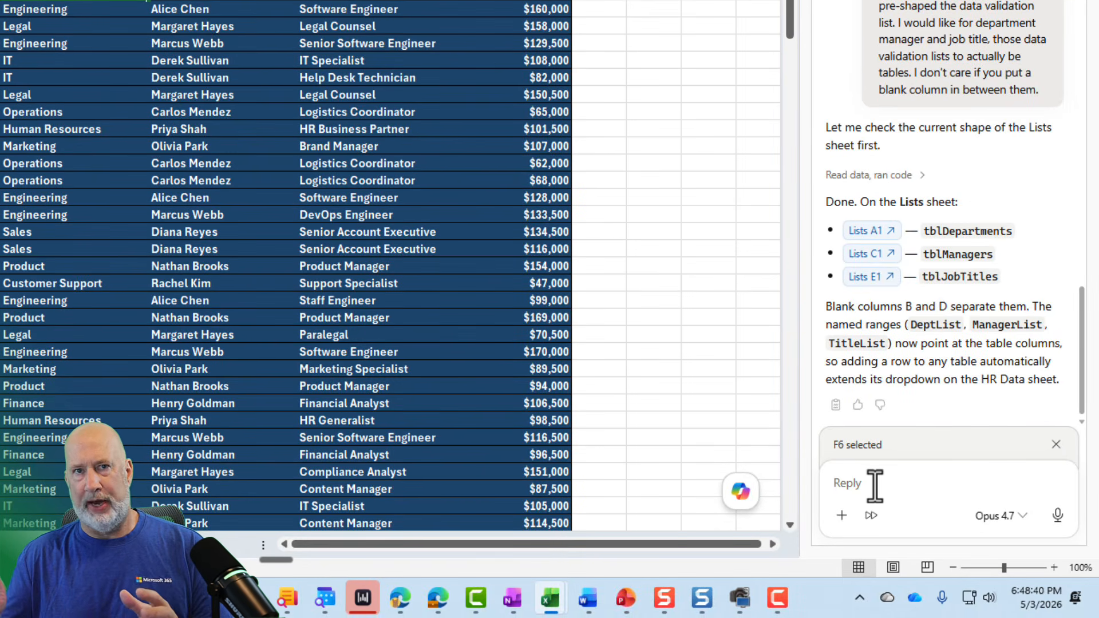
# Start voice dictation in Claude's reply box for a new prompt.
pyautogui.click(875, 484)
pyautogui.press('ctrl+super')
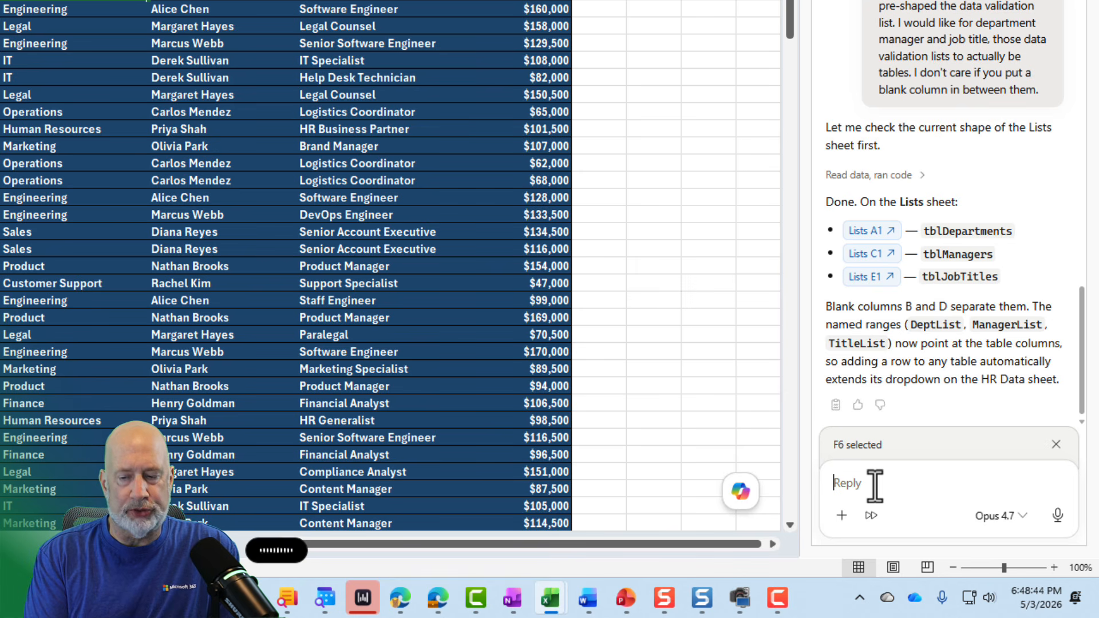